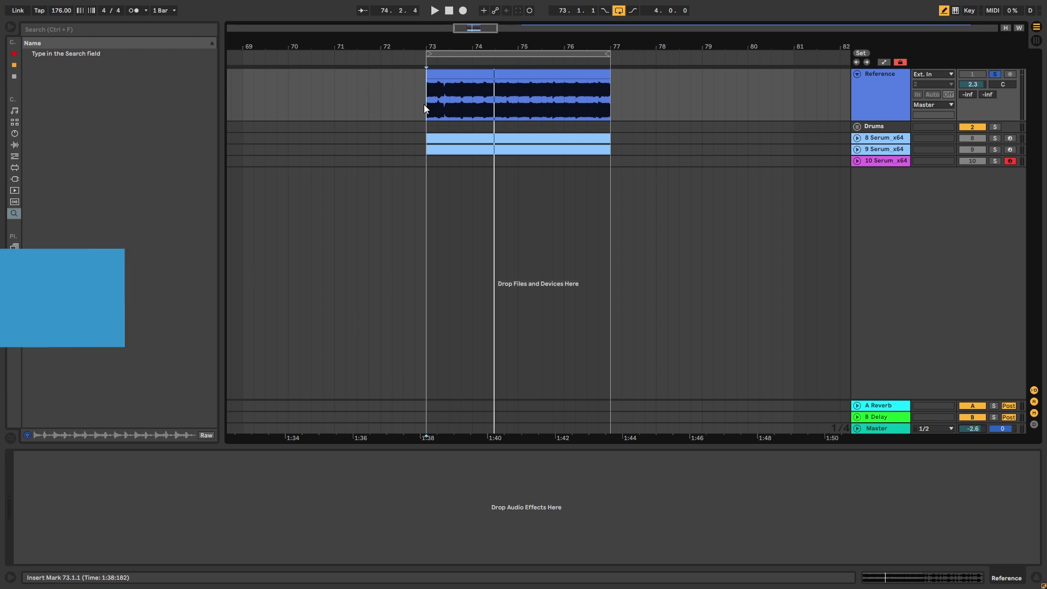
# Play the soloed reference loop, unsolo it, and replay the full recreation from bar 73.
pyautogui.press('space')
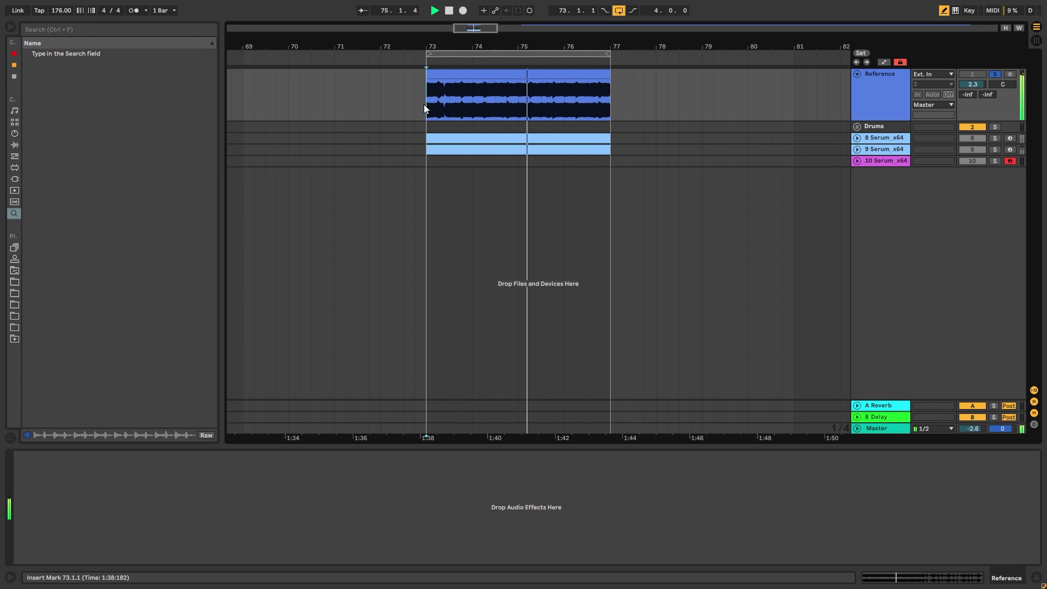
pyautogui.press('space')
pyautogui.click(993, 75)
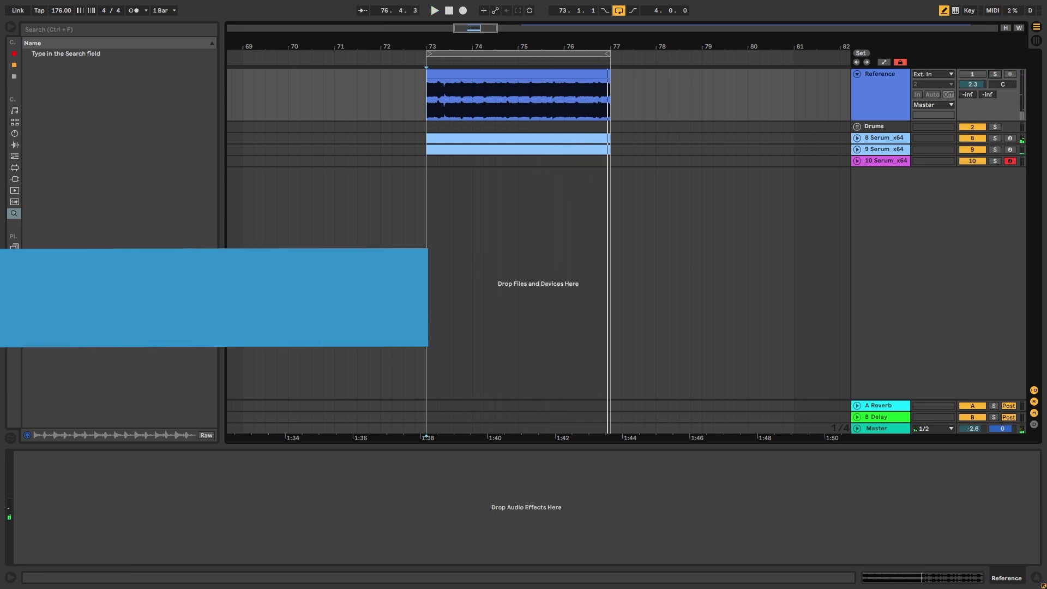
pyautogui.click(427, 103)
pyautogui.press('space')
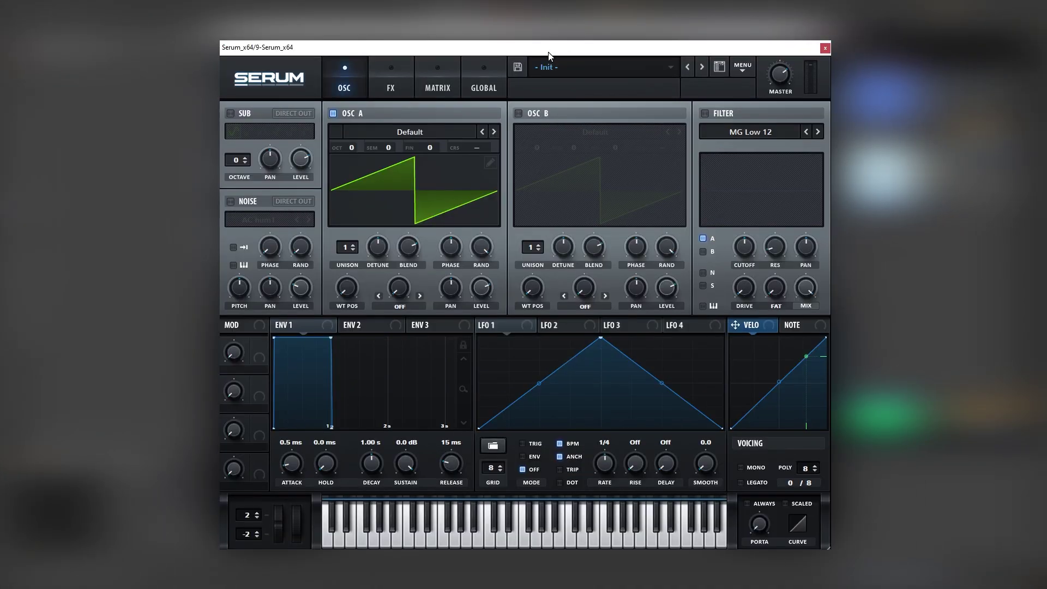
pyautogui.click(382, 77)
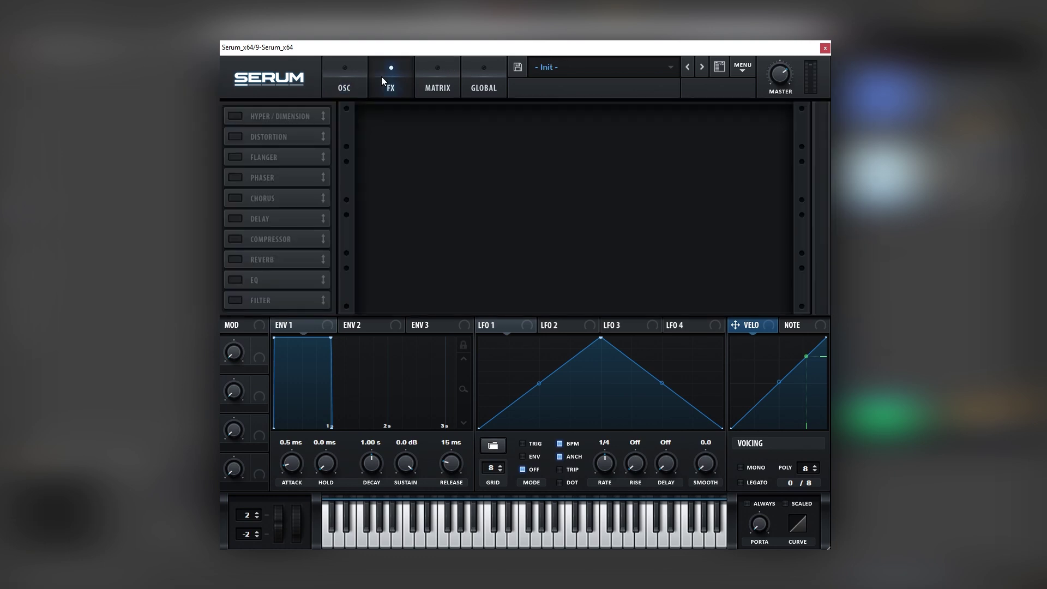
pyautogui.click(235, 136)
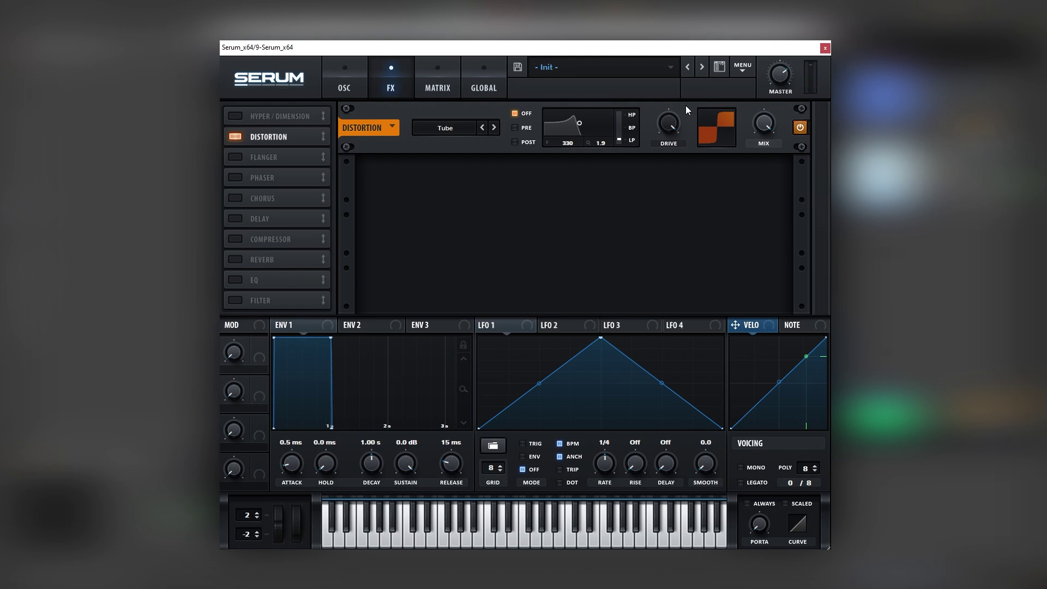
pyautogui.doubleClick(672, 123)
pyautogui.click(270, 134)
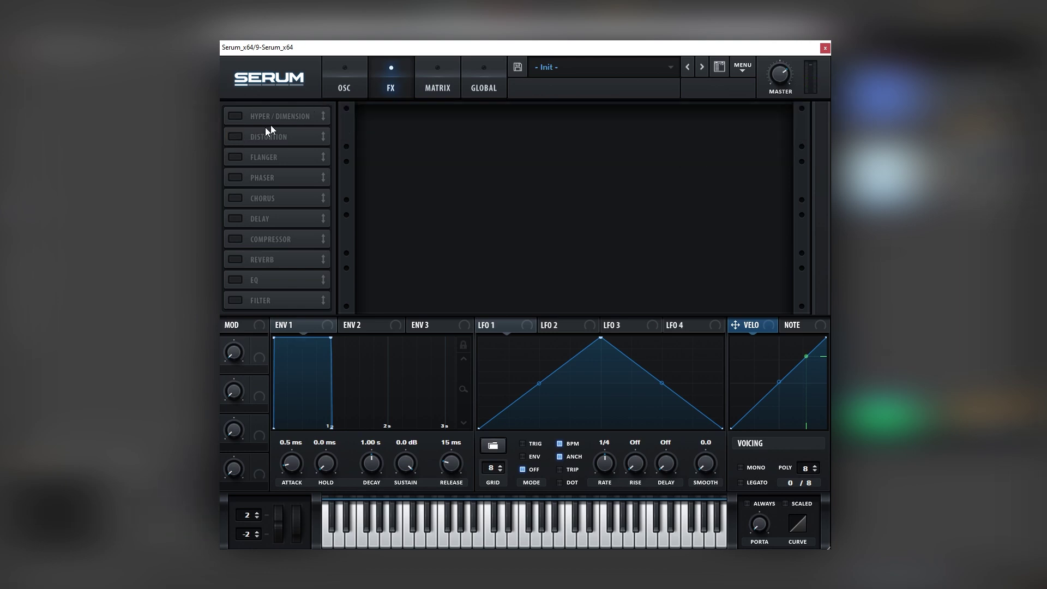
pyautogui.click(347, 88)
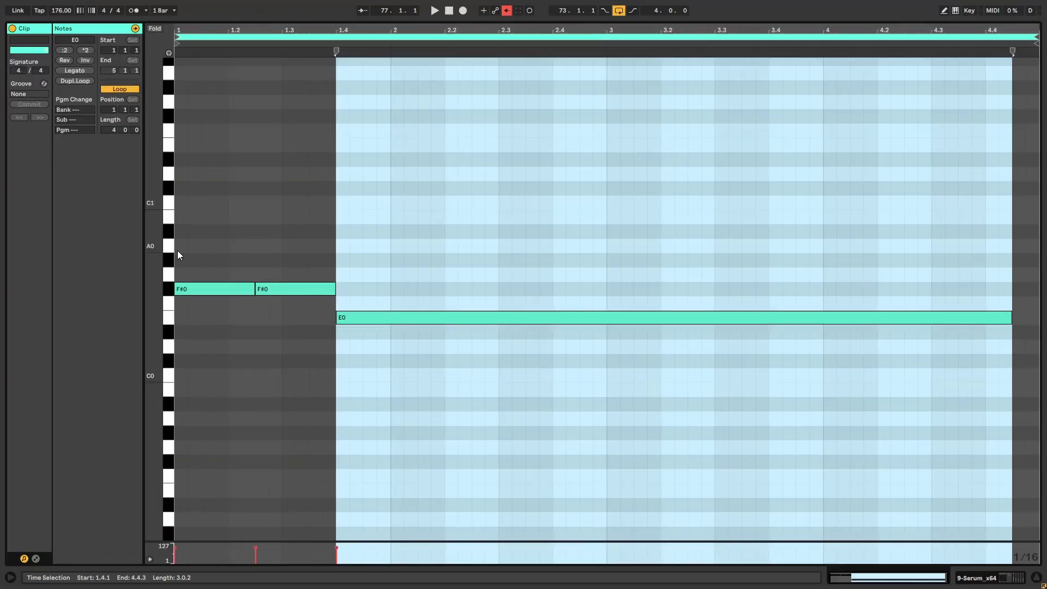
pyautogui.click(178, 251)
pyautogui.press('space')
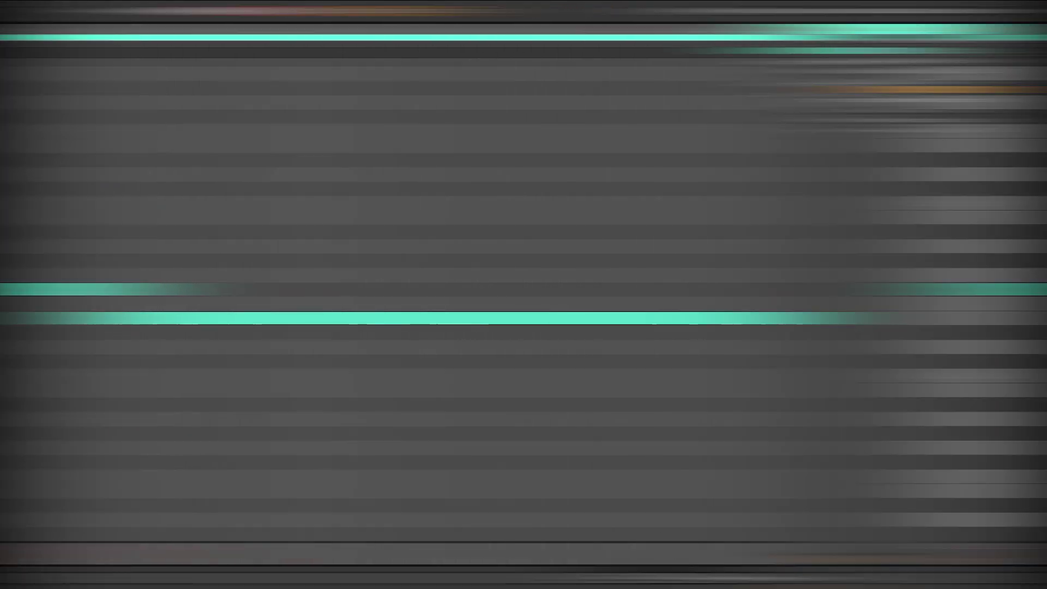
pyautogui.scroll(3, 262, 332)
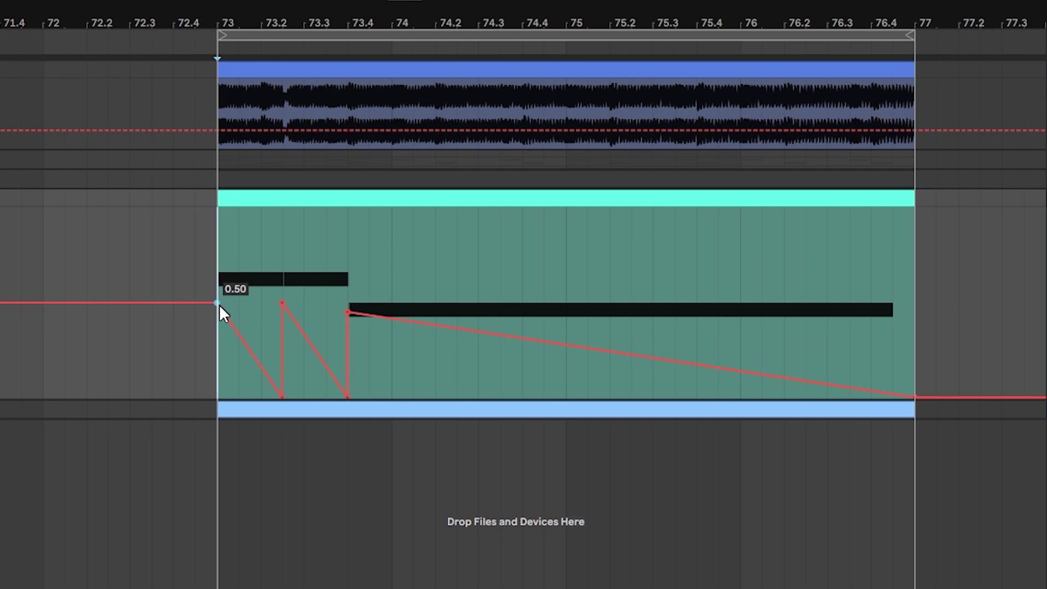
pyautogui.press('space')
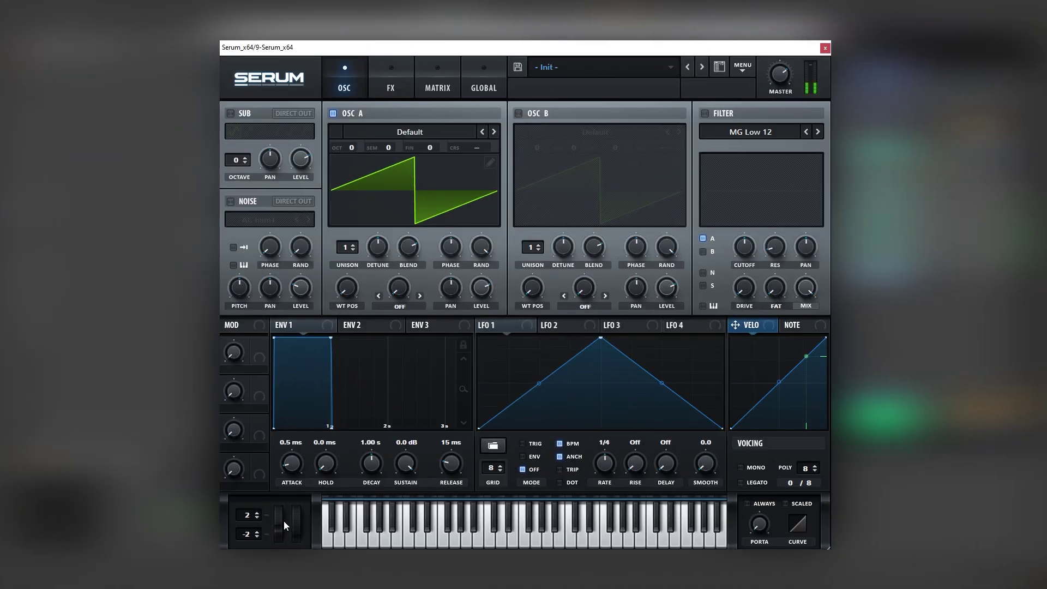
# Load the Basic Shapes sine on OSC A and enable the sub and noise oscillators.
pyautogui.click(431, 140)
pyautogui.moveTo(423, 171)
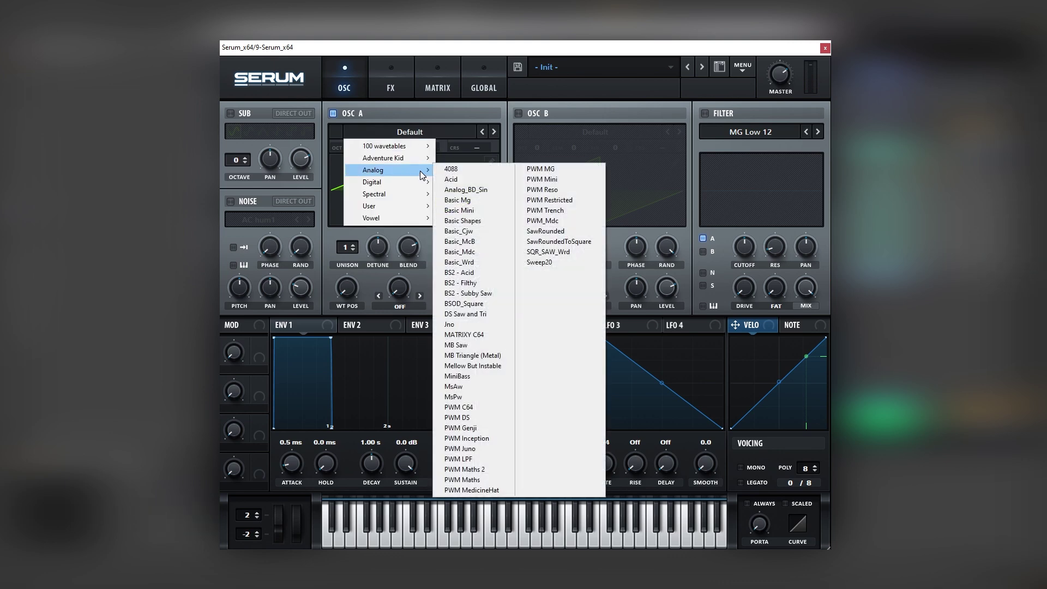
pyautogui.click(465, 202)
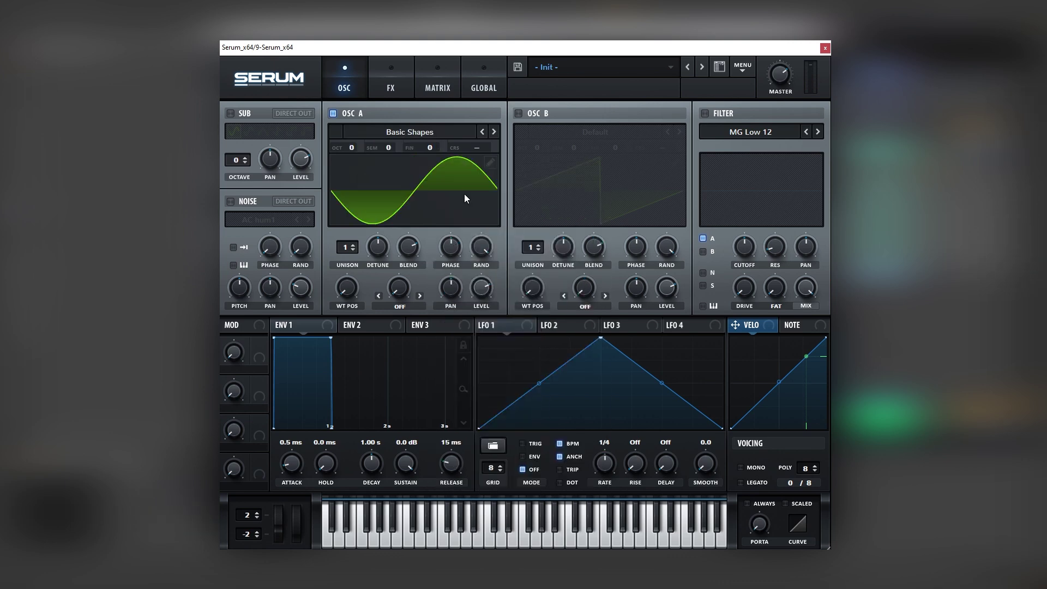
pyautogui.click(234, 114)
pyautogui.click(231, 201)
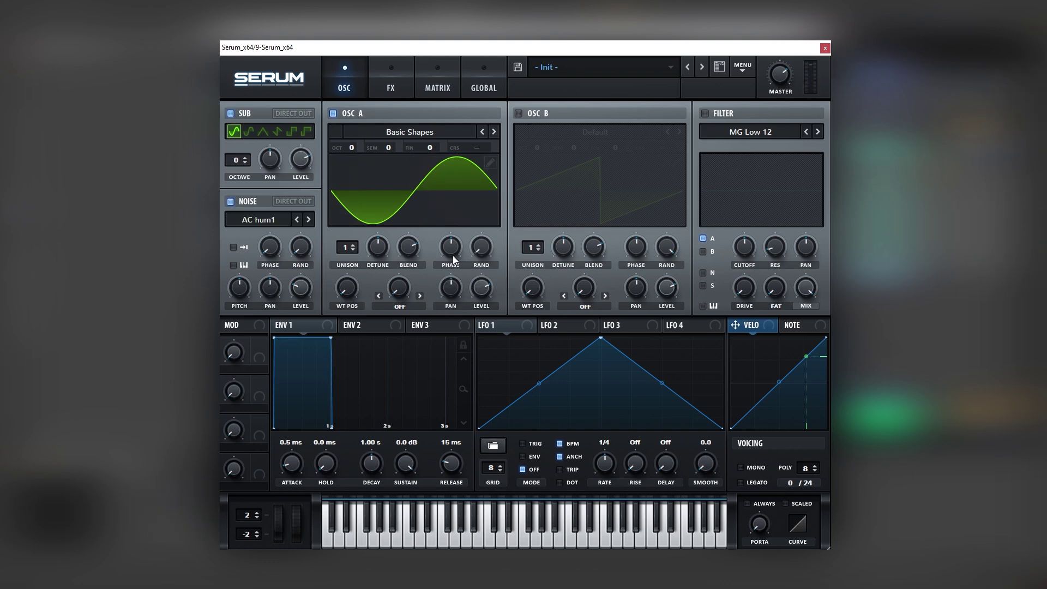
# Set OSC A's phase to zero and choose the BrightWhite noise sample.
pyautogui.moveTo(454, 260); pyautogui.dragTo(436, 374)
pyautogui.moveTo(301, 300)
pyautogui.click(258, 219)
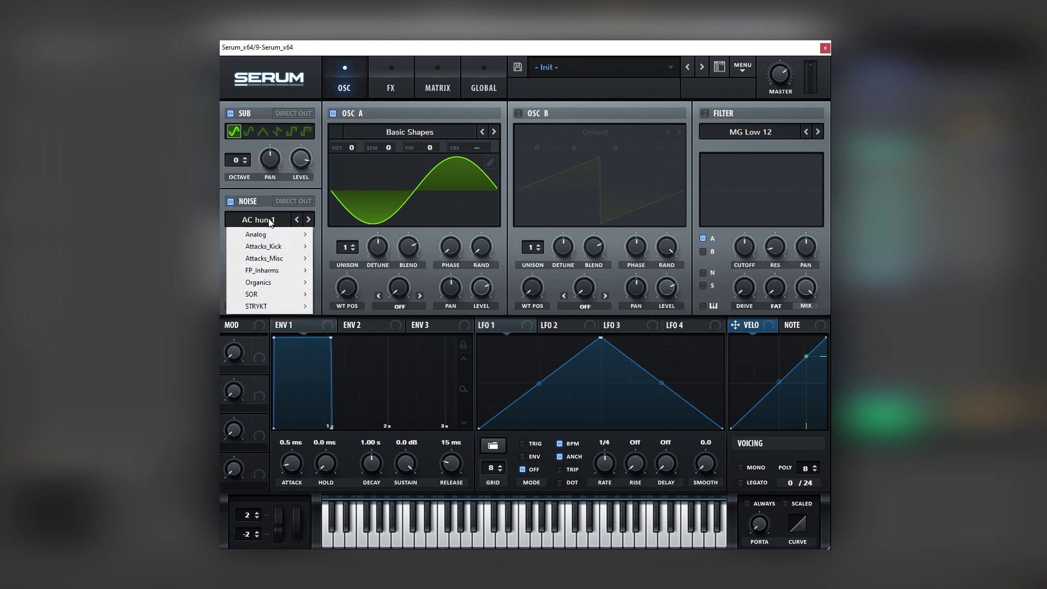
pyautogui.moveTo(259, 234)
pyautogui.click(327, 269)
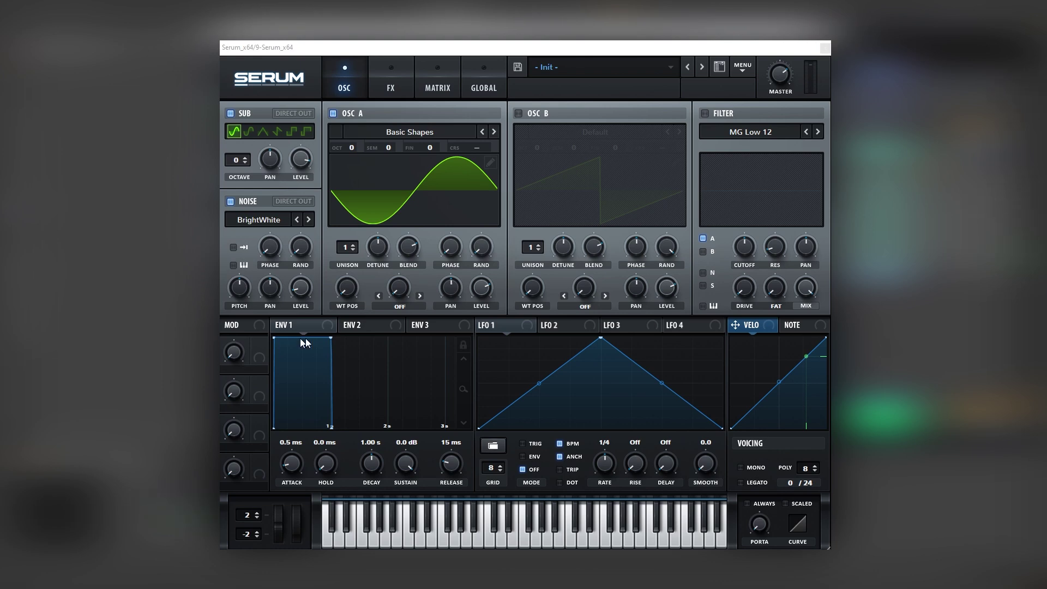
# Route LFO 1 to OSC A's coarse pitch and draw a steep decaying curve.
pyautogui.moveTo(481, 325); pyautogui.dragTo(485, 149)
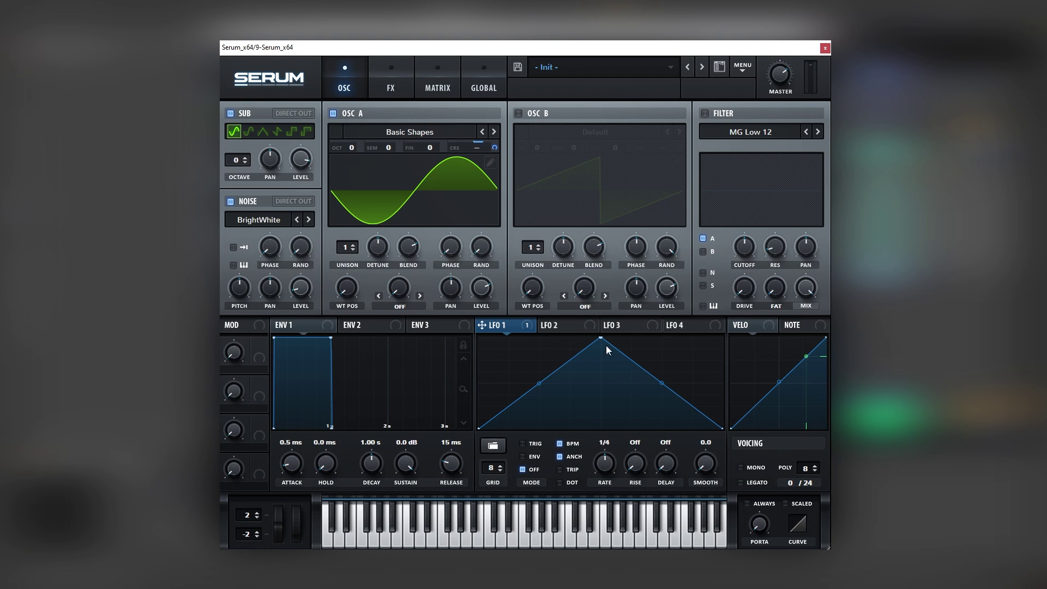
pyautogui.moveTo(601, 338); pyautogui.dragTo(428, 313)
pyautogui.doubleClick(521, 371)
pyautogui.moveTo(521, 371); pyautogui.dragTo(523, 433)
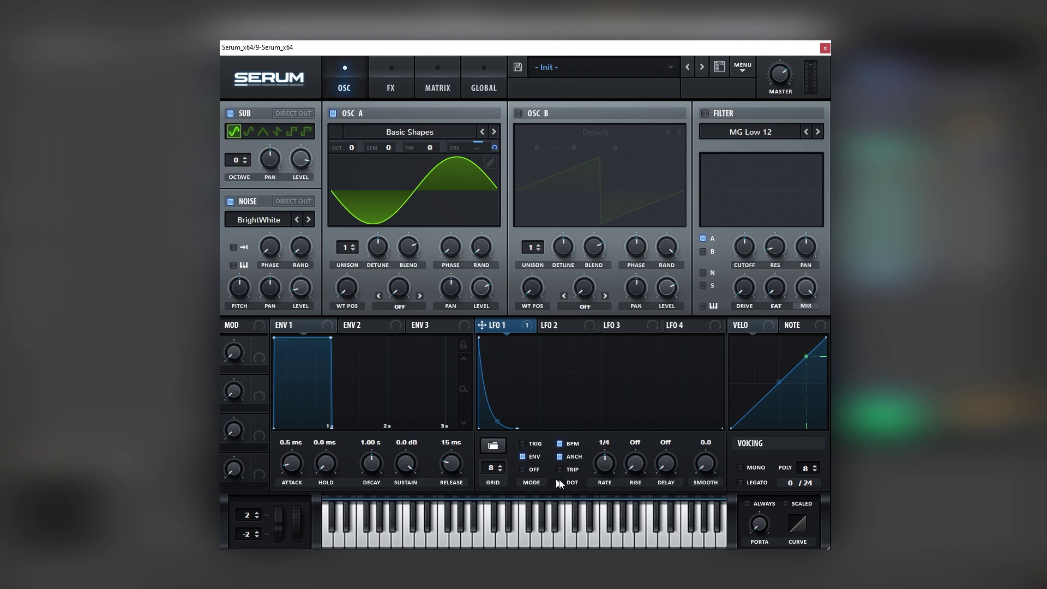
pyautogui.moveTo(519, 429); pyautogui.dragTo(528, 443)
# Enable Hyper/Dimension and Distortion in Serum's FX, with distortion drive turned up high.
pyautogui.click(390, 86)
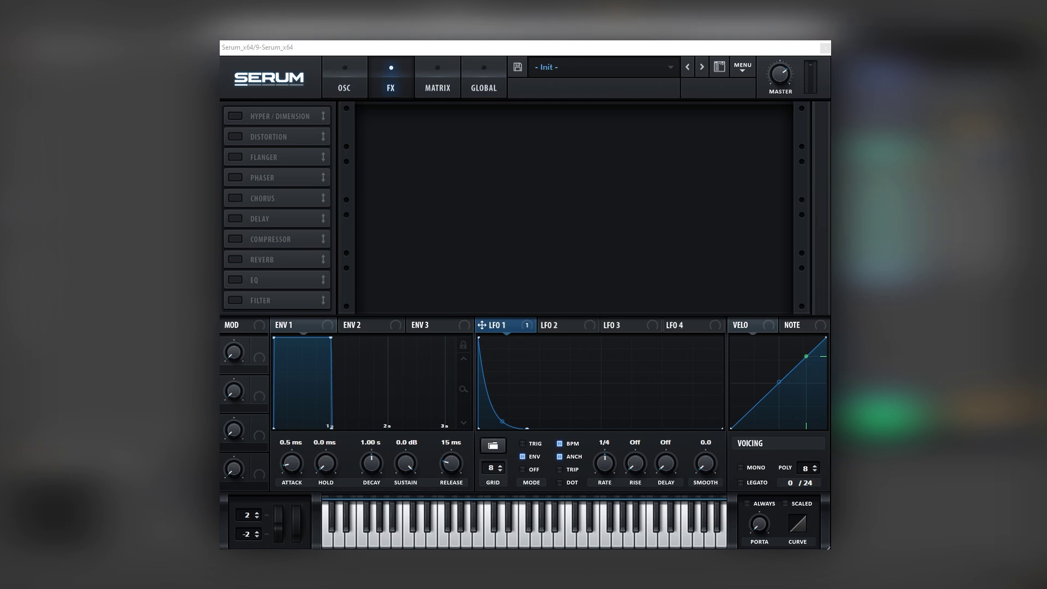
pyautogui.click(235, 116)
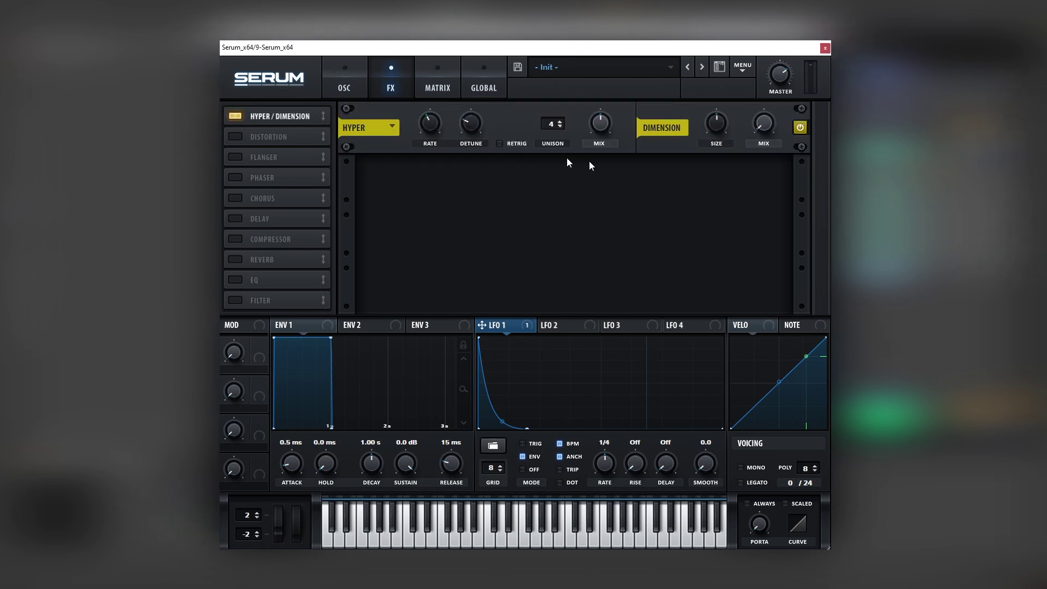
pyautogui.click(235, 137)
pyautogui.moveTo(677, 179); pyautogui.dragTo(676, 136)
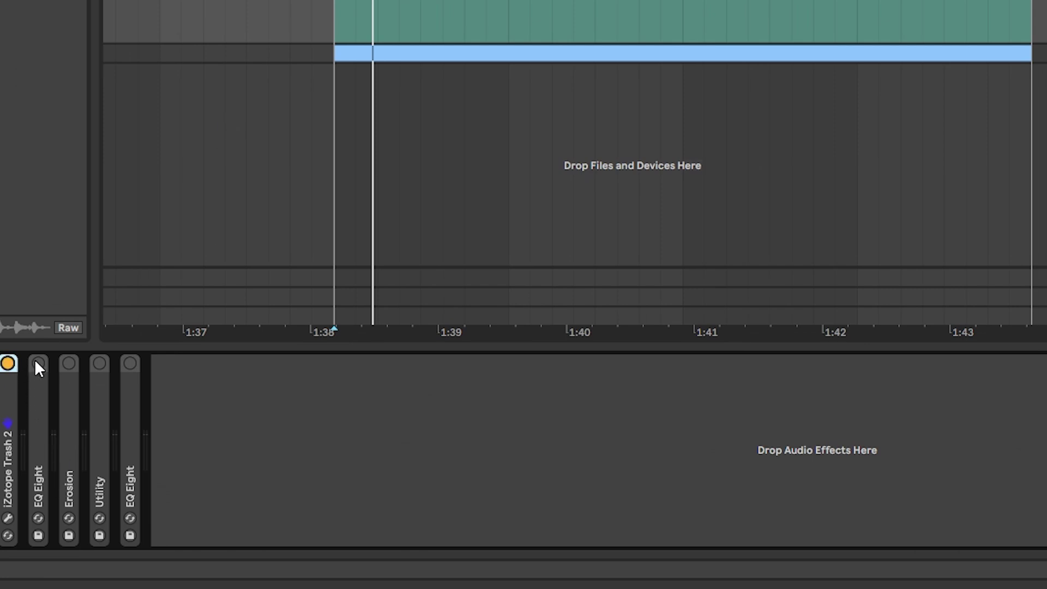
# During playback, bypass EQ Eight, Utility, Erosion, EQ Eight and Trash 2 to hear the dry bass.
pyautogui.click(99, 363)
pyautogui.click(130, 364)
pyautogui.press('space')
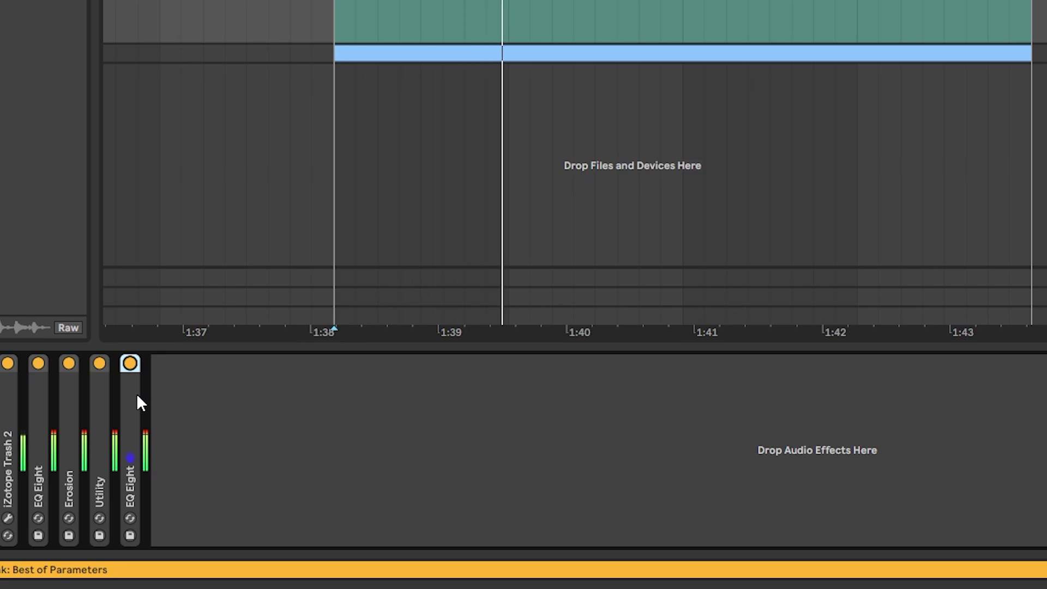
pyautogui.click(132, 362)
pyautogui.click(99, 364)
pyautogui.click(68, 363)
pyautogui.click(38, 363)
pyautogui.click(9, 363)
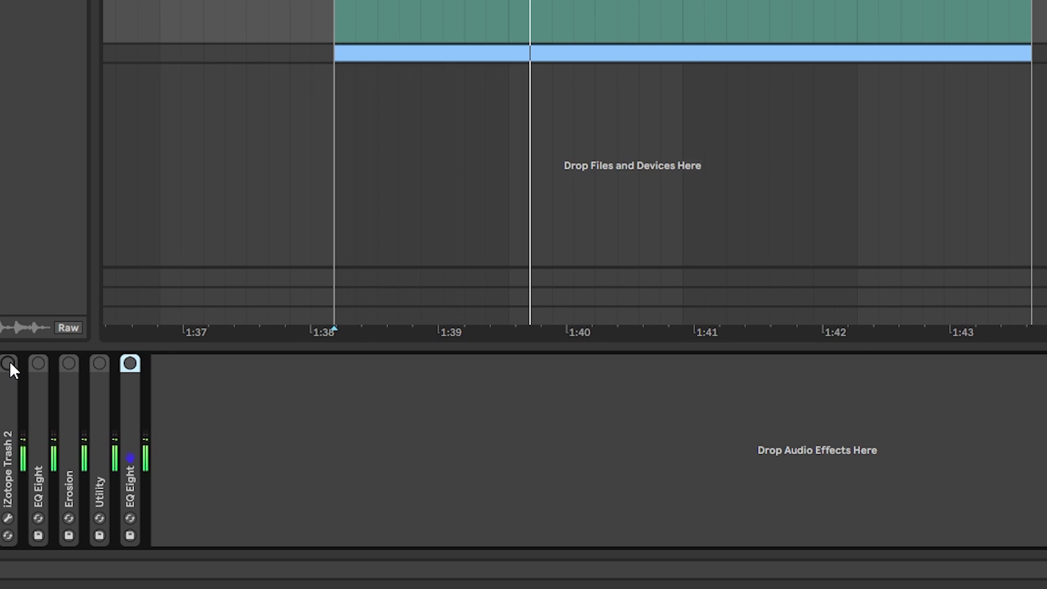
# Re-enable iZotope Trash 2, expand it, and open its plugin window.
pyautogui.click(9, 361)
pyautogui.doubleClick(9, 387)
pyautogui.click(40, 363)
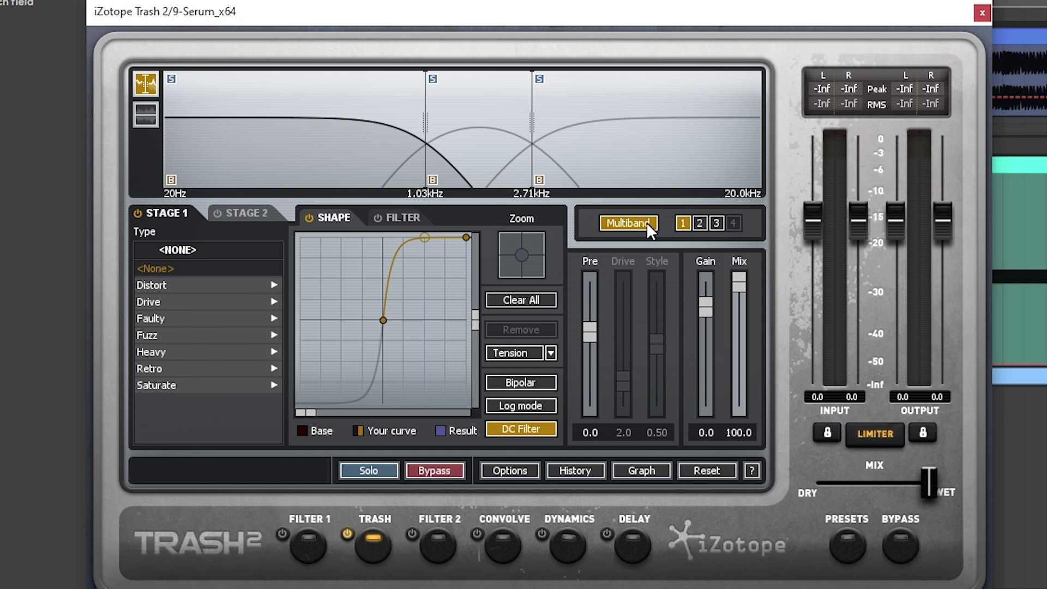
# Compare Multiband off and on, then move the first band split to 1.15 kHz.
pyautogui.click(628, 223)
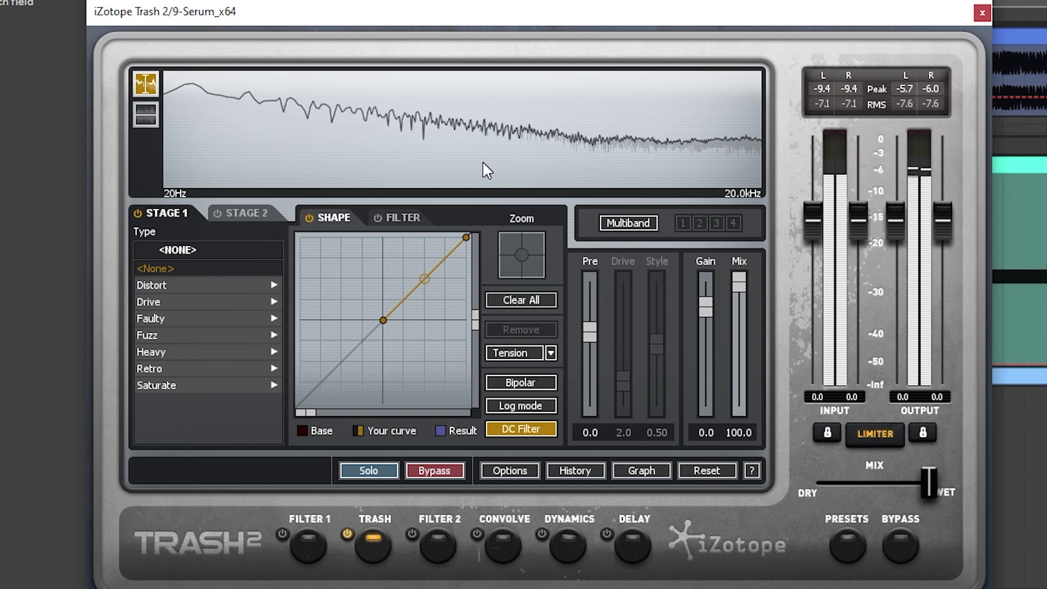
pyautogui.click(628, 223)
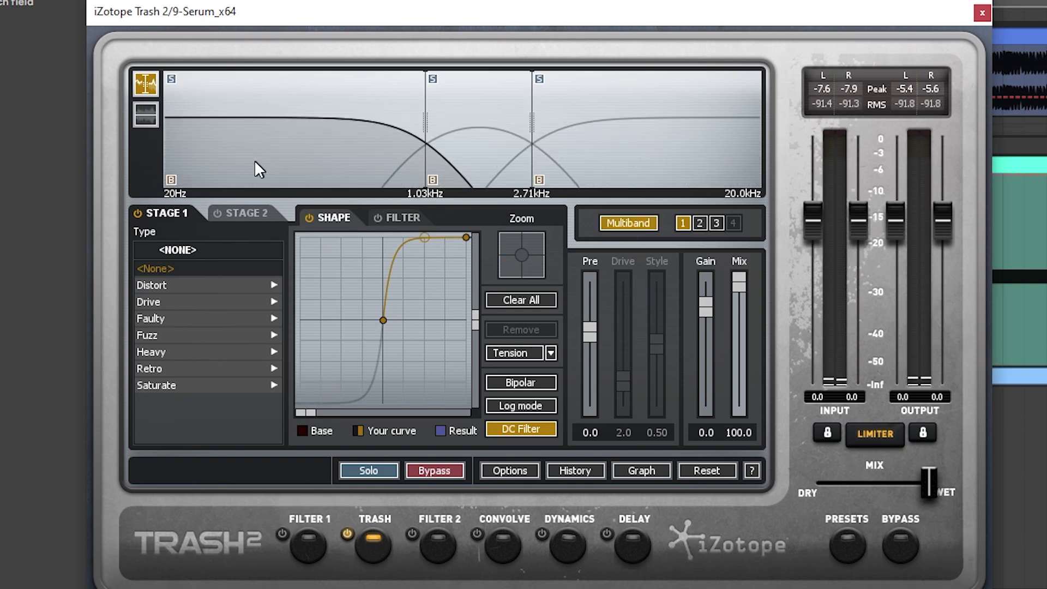
pyautogui.moveTo(428, 120)
pyautogui.mouseDown()
pyautogui.moveTo(309, 120)
pyautogui.moveTo(437, 121)
pyautogui.mouseUp()
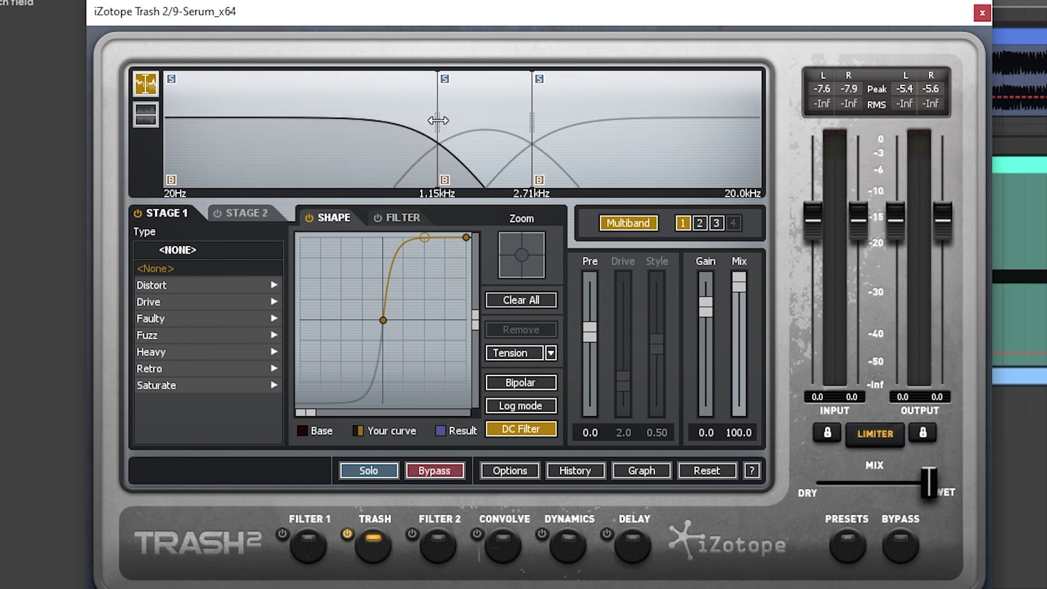
# Reshape the distortion curve of each of the three bands, then close Trash 2.
pyautogui.click(467, 144)
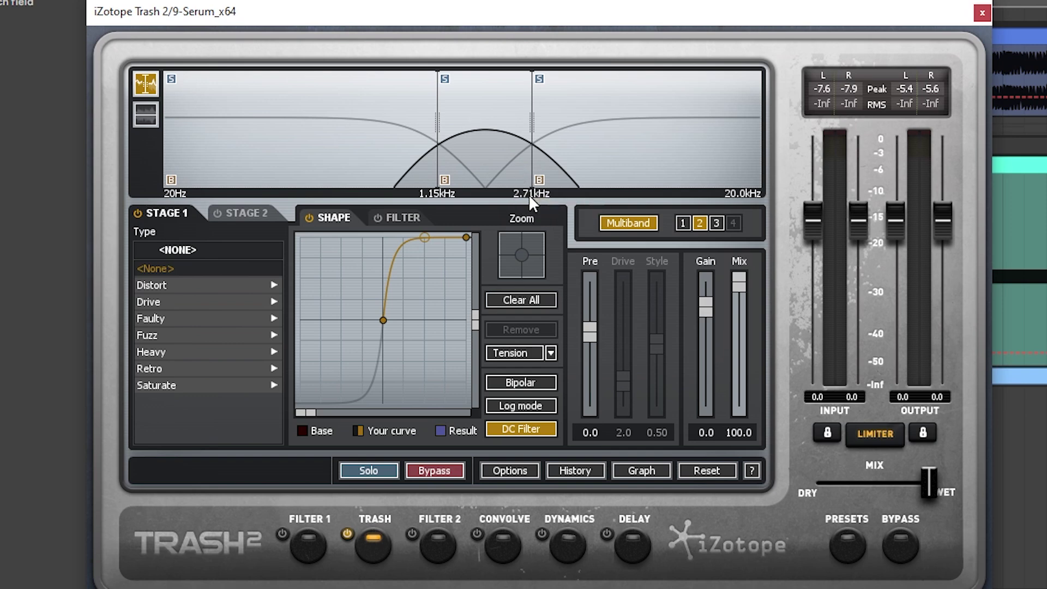
pyautogui.click(591, 138)
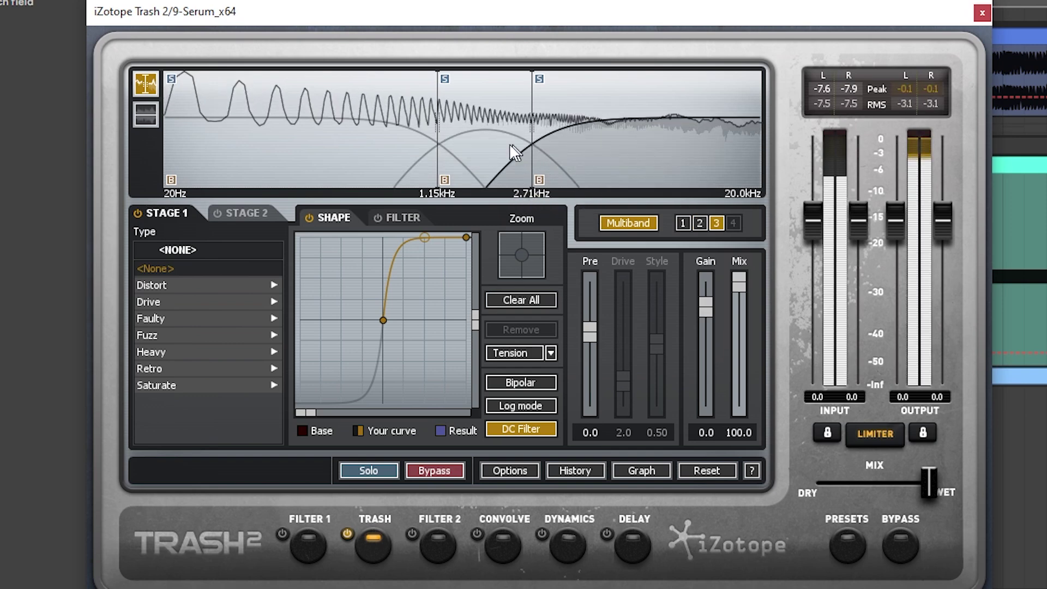
pyautogui.click(323, 150)
pyautogui.click(478, 152)
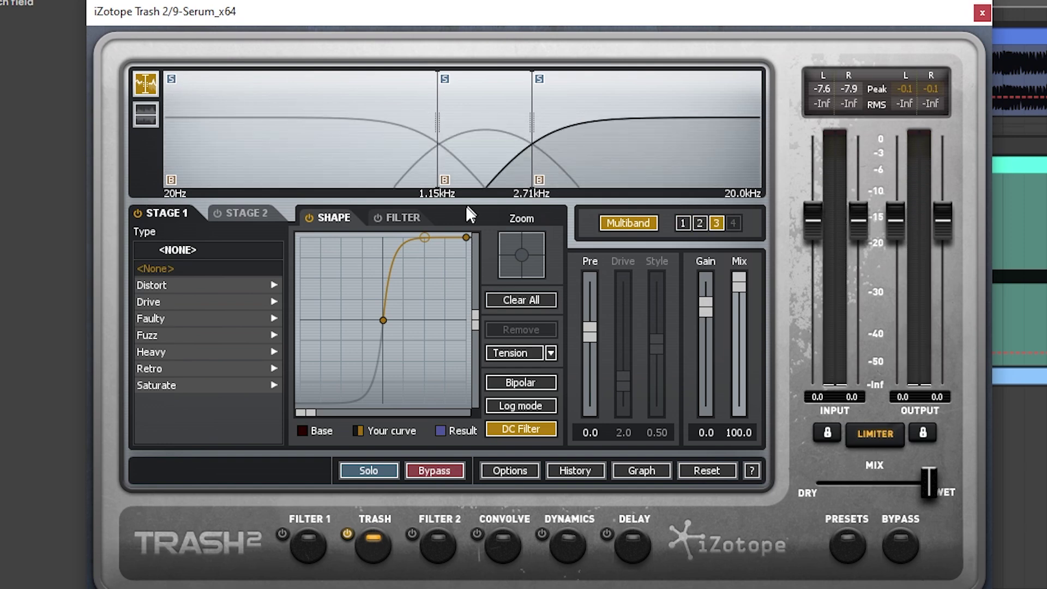
pyautogui.click(652, 148)
pyautogui.moveTo(430, 234); pyautogui.dragTo(431, 162)
pyautogui.click(464, 165)
pyautogui.click(420, 152)
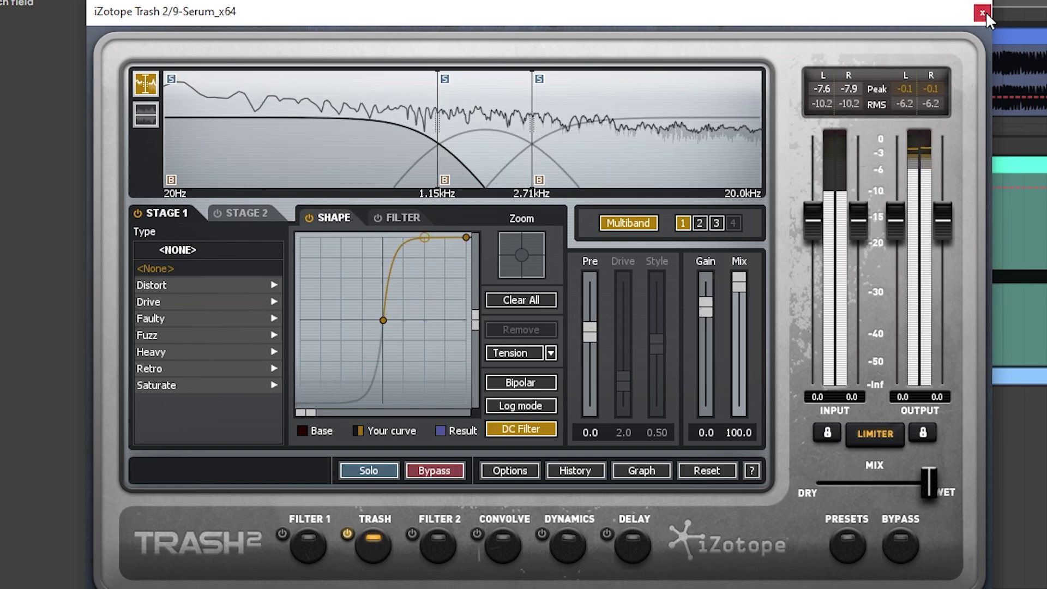
pyautogui.click(982, 13)
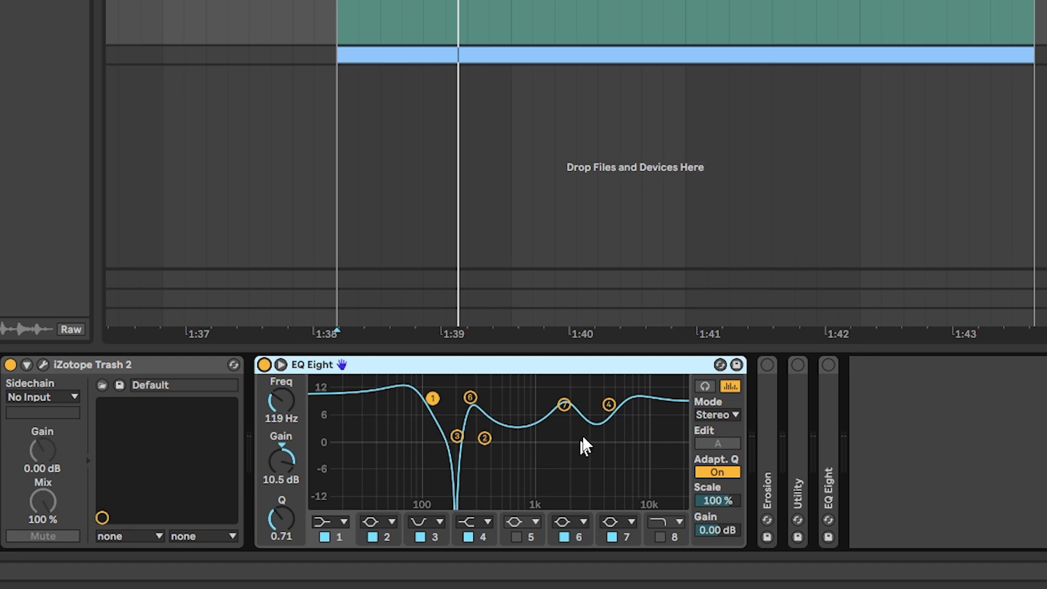
# Audition the bass and shift EQ Eight's deep notch near 206 Hz higher.
pyautogui.press('space')
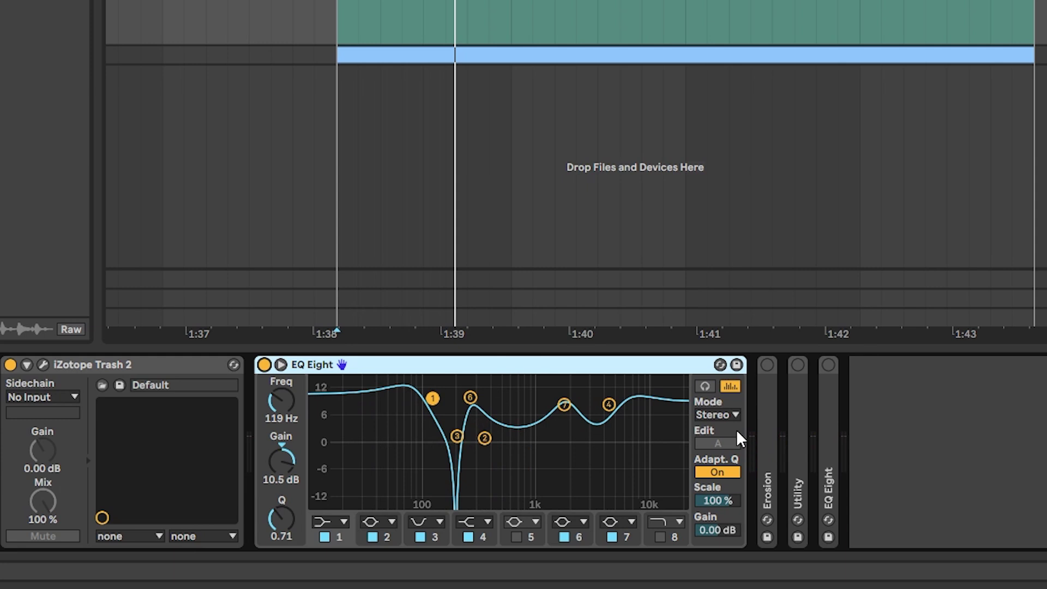
pyautogui.press('space')
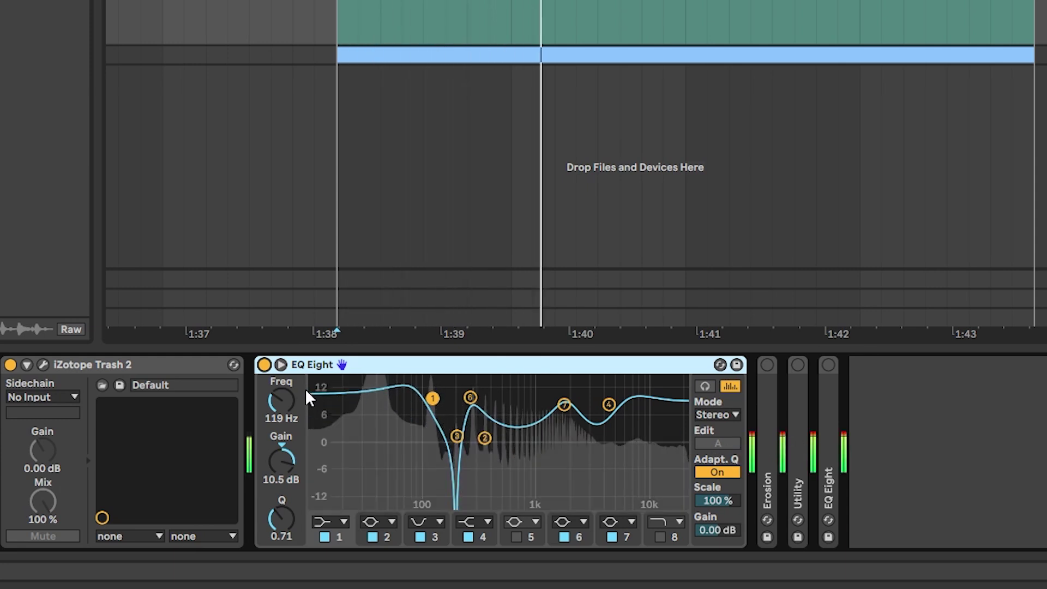
pyautogui.press('space')
pyautogui.press('space')
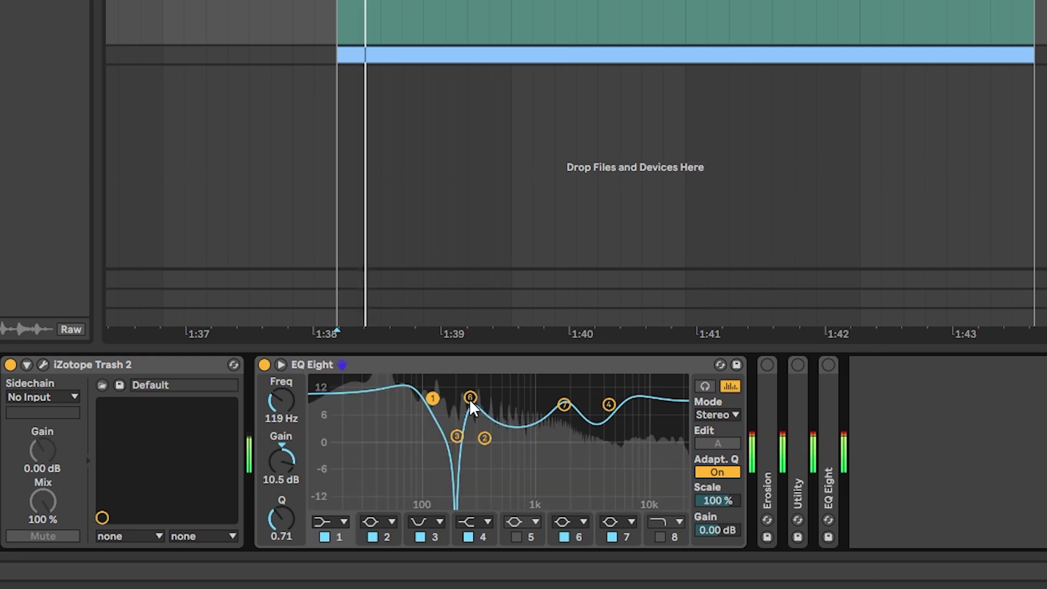
pyautogui.moveTo(457, 436)
pyautogui.mouseDown()
pyautogui.moveTo(591, 439)
pyautogui.moveTo(459, 438)
pyautogui.mouseUp()
pyautogui.press('space')
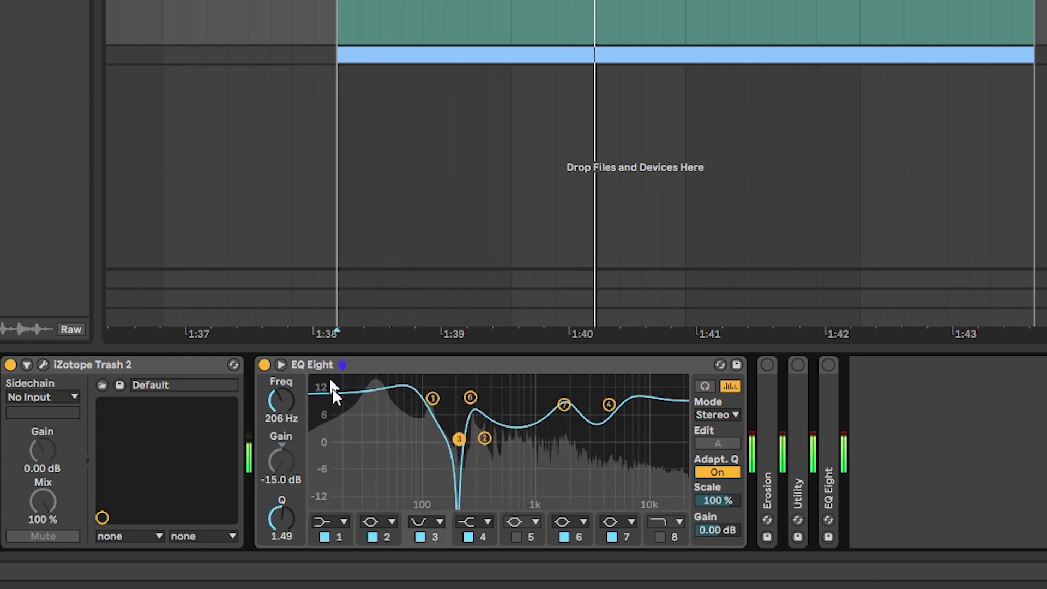
pyautogui.press('space')
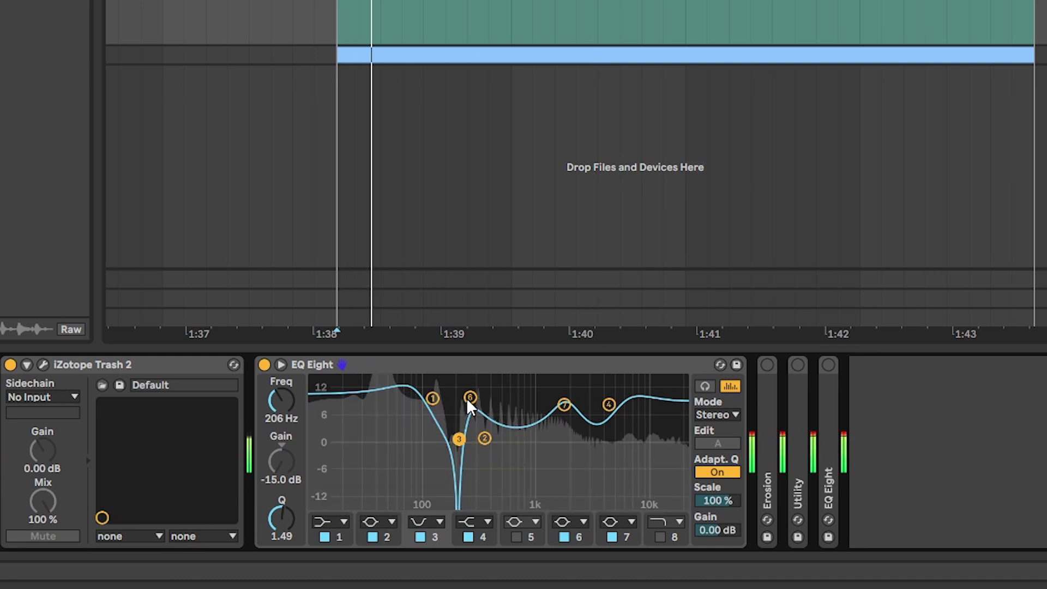
# Retune EQ band 7's boost and move band 4 to 4.95 kHz with 9.05 dB gain.
pyautogui.click(563, 405)
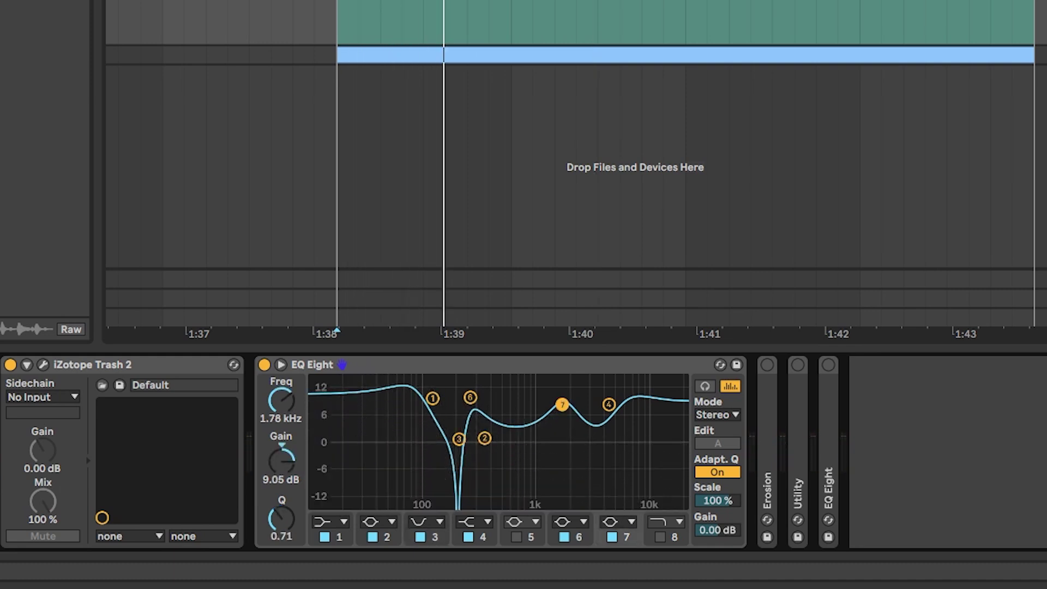
pyautogui.moveTo(566, 404)
pyautogui.mouseDown()
pyautogui.moveTo(621, 402)
pyautogui.moveTo(483, 378)
pyautogui.moveTo(573, 394)
pyautogui.mouseUp()
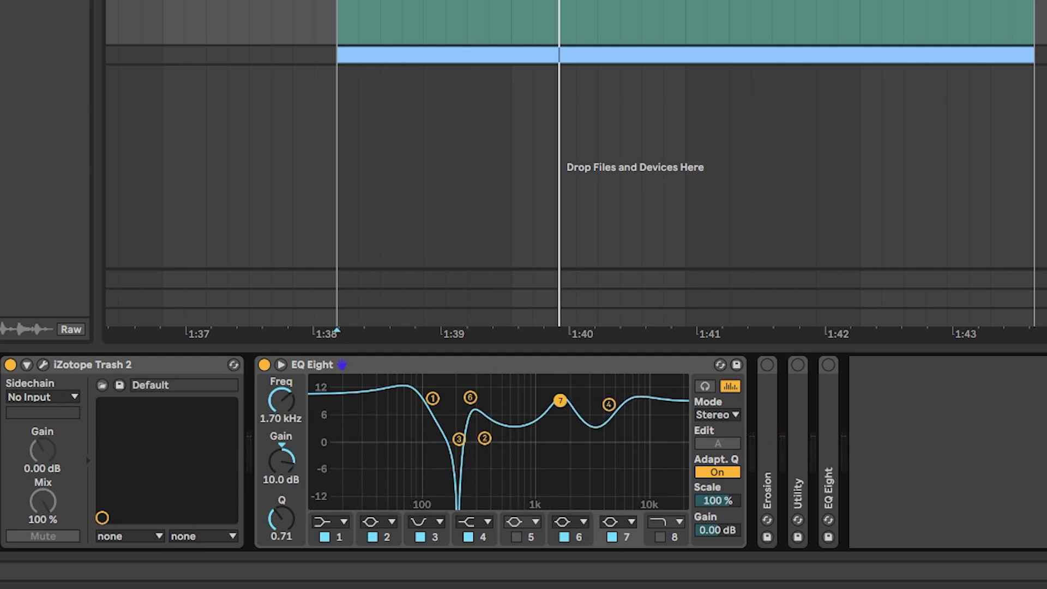
pyautogui.moveTo(606, 403)
pyautogui.mouseDown()
pyautogui.moveTo(617, 450)
pyautogui.moveTo(611, 404)
pyautogui.mouseUp()
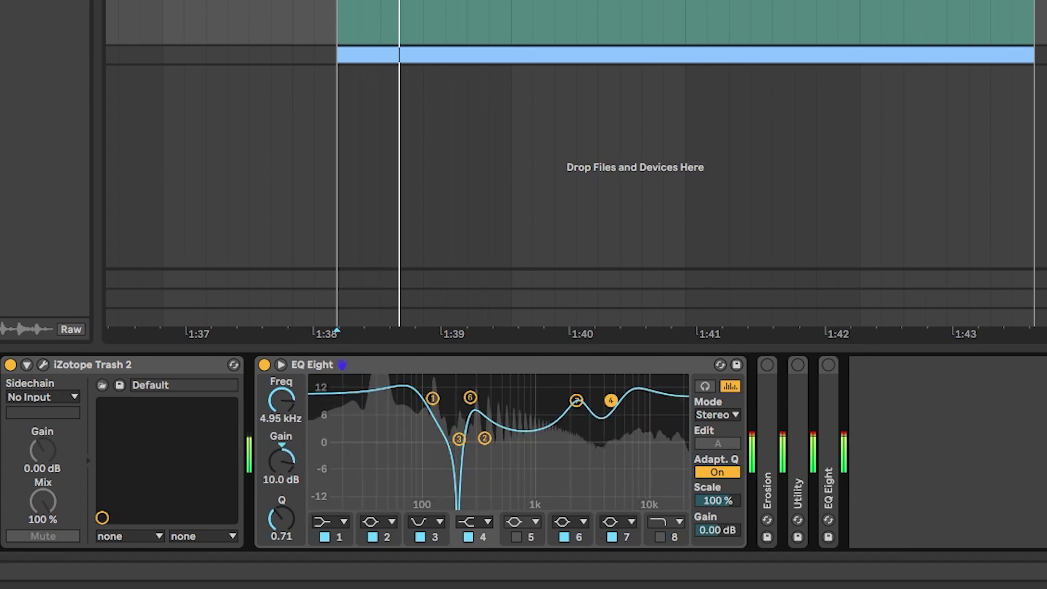
# Unfold Erosion and set its wide-noise filter to 1.91 kHz with amount 52.5.
pyautogui.doubleClick(765, 395)
pyautogui.press('space')
pyautogui.moveTo(839, 428)
pyautogui.mouseDown()
pyautogui.moveTo(804, 446)
pyautogui.moveTo(889, 430)
pyautogui.moveTo(830, 424)
pyautogui.mouseUp()
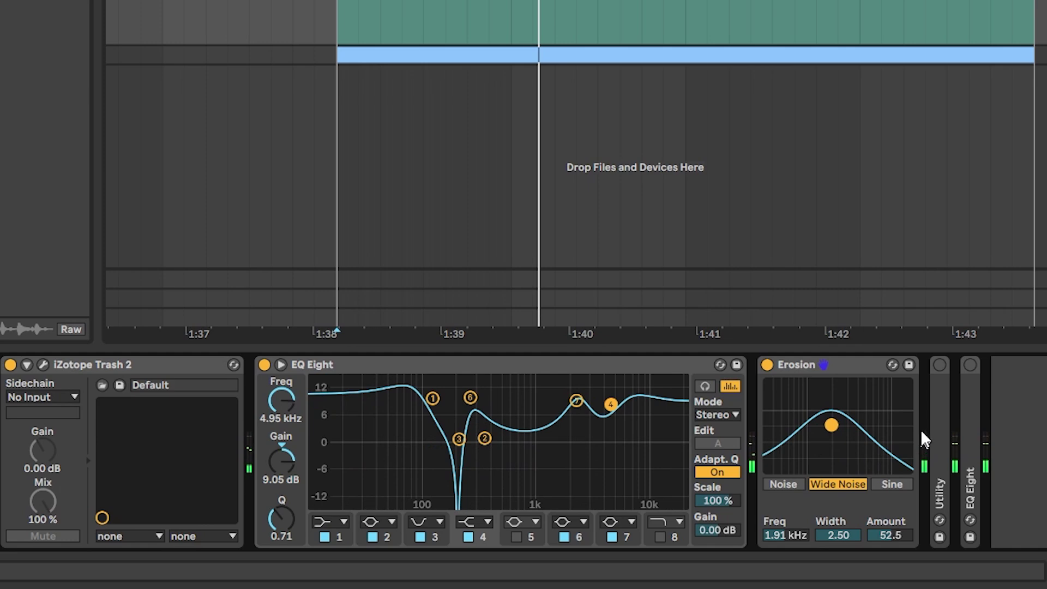
# Unfold and switch on Utility, show its Gain automation, and select the bass clip.
pyautogui.doubleClick(939, 439)
pyautogui.click(487, 364)
pyautogui.rightClick(598, 431)
pyautogui.click(628, 443)
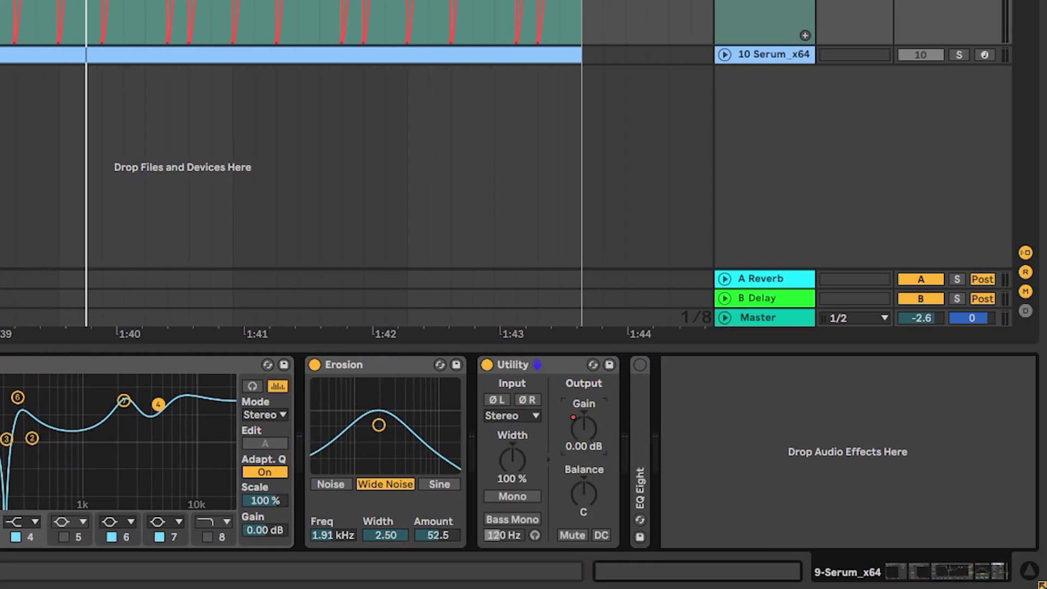
pyautogui.click(504, 21)
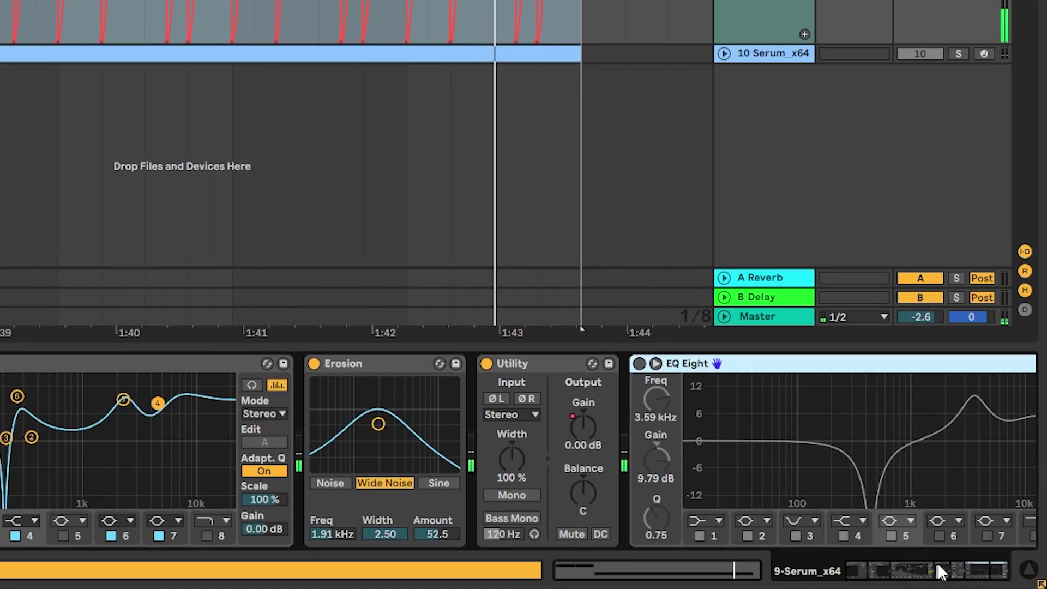
# Switch on the final EQ Eight, set its notch near 464 Hz at -13.5 dB, and lower band 5's peak.
pyautogui.moveTo(937, 565); pyautogui.dragTo(977, 577)
pyautogui.press('0')
pyautogui.moveTo(673, 449)
pyautogui.mouseDown()
pyautogui.moveTo(797, 418)
pyautogui.moveTo(684, 442)
pyautogui.moveTo(661, 440)
pyautogui.moveTo(699, 440)
pyautogui.moveTo(613, 440)
pyautogui.moveTo(675, 448)
pyautogui.mouseUp()
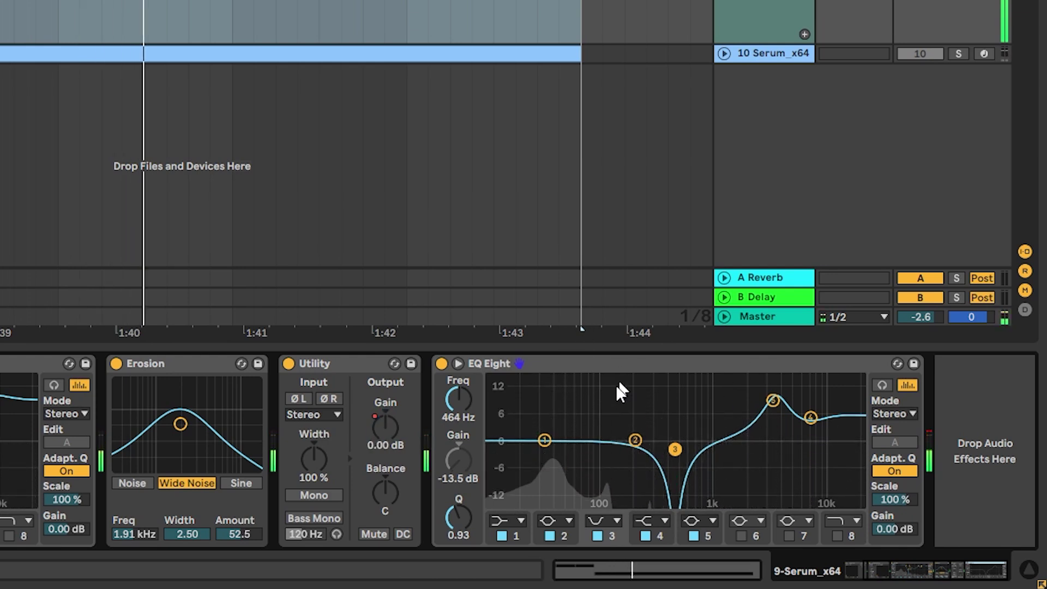
pyautogui.moveTo(770, 408)
pyautogui.mouseDown()
pyautogui.moveTo(757, 409)
pyautogui.moveTo(754, 395)
pyautogui.moveTo(707, 393)
pyautogui.moveTo(780, 402)
pyautogui.moveTo(767, 401)
pyautogui.mouseUp()
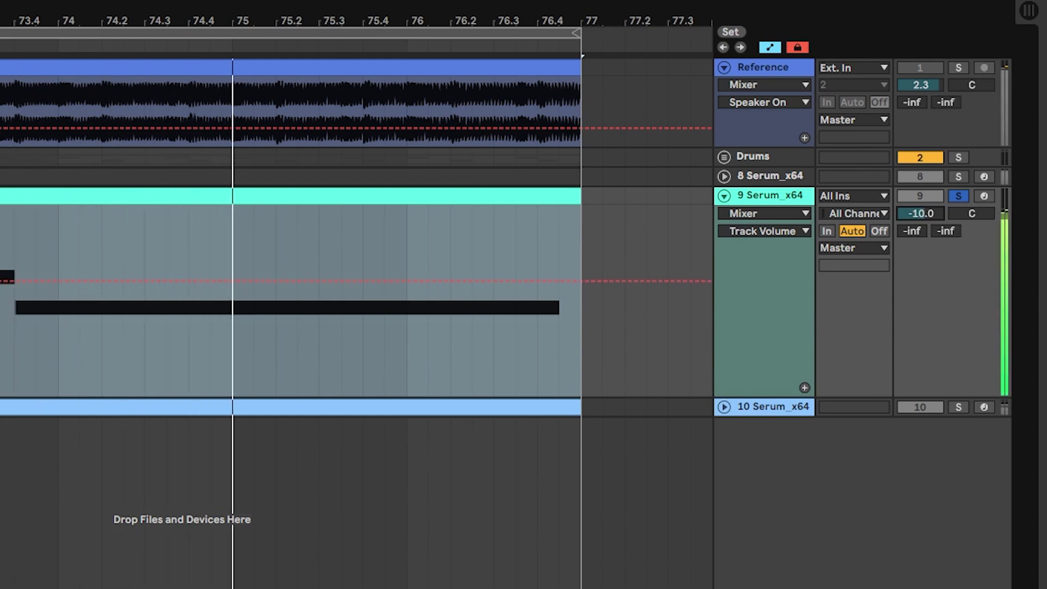
# Restart playback and solo the second Serum layer on track 10.
pyautogui.press('space')
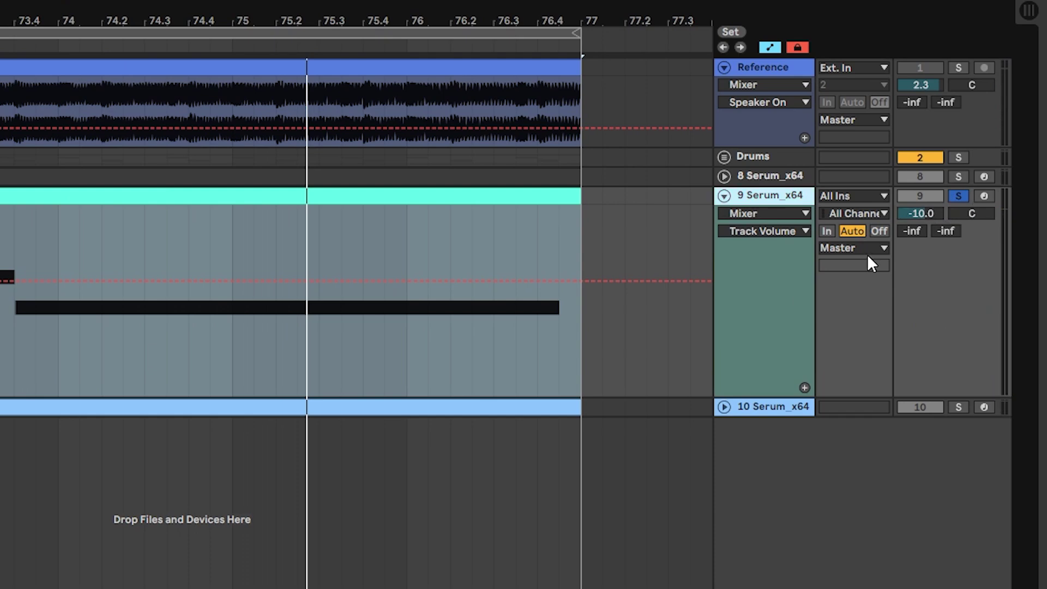
pyautogui.press('space')
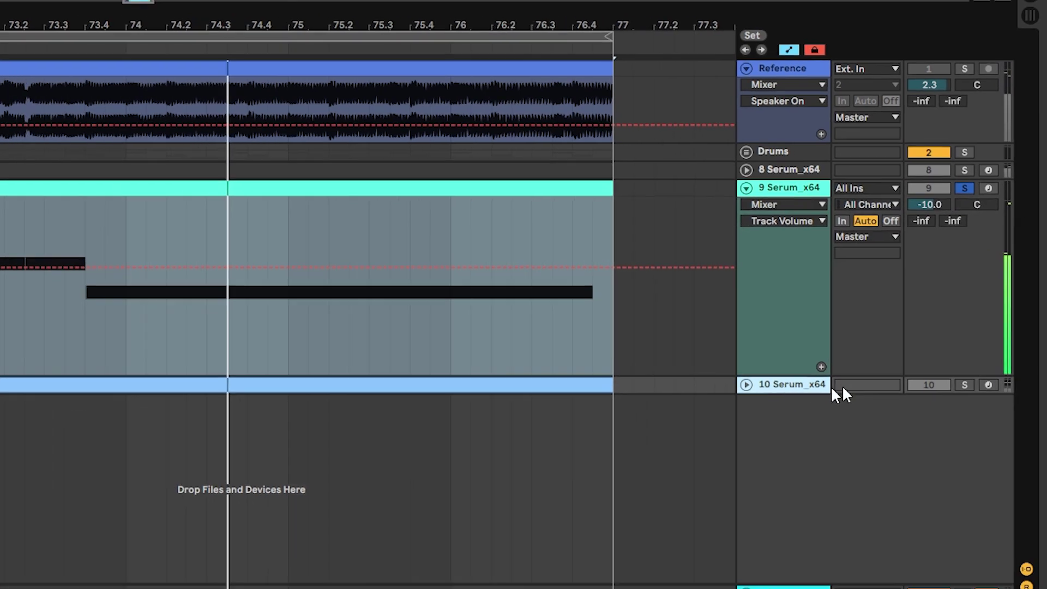
pyautogui.click(955, 408)
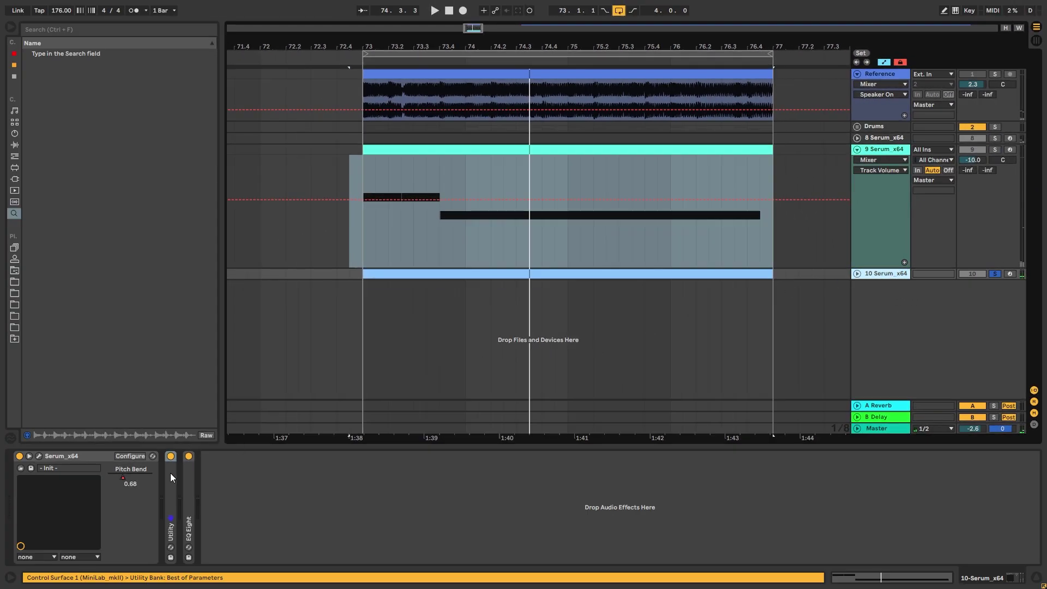
pyautogui.click(170, 478)
pyautogui.press('space')
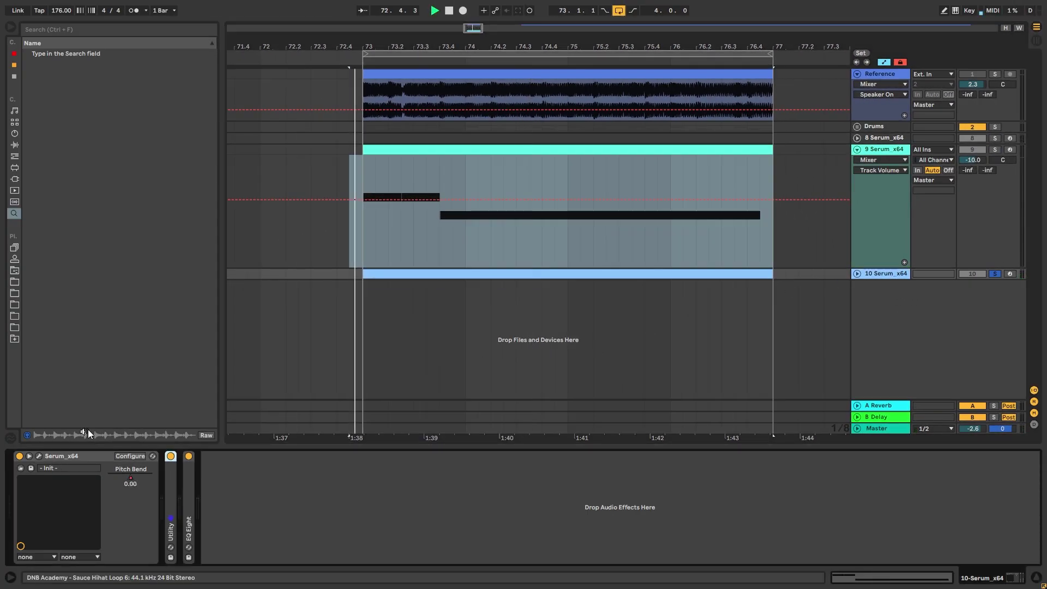
# Expand track 10 and open its Serum instrument window.
pyautogui.click(858, 274)
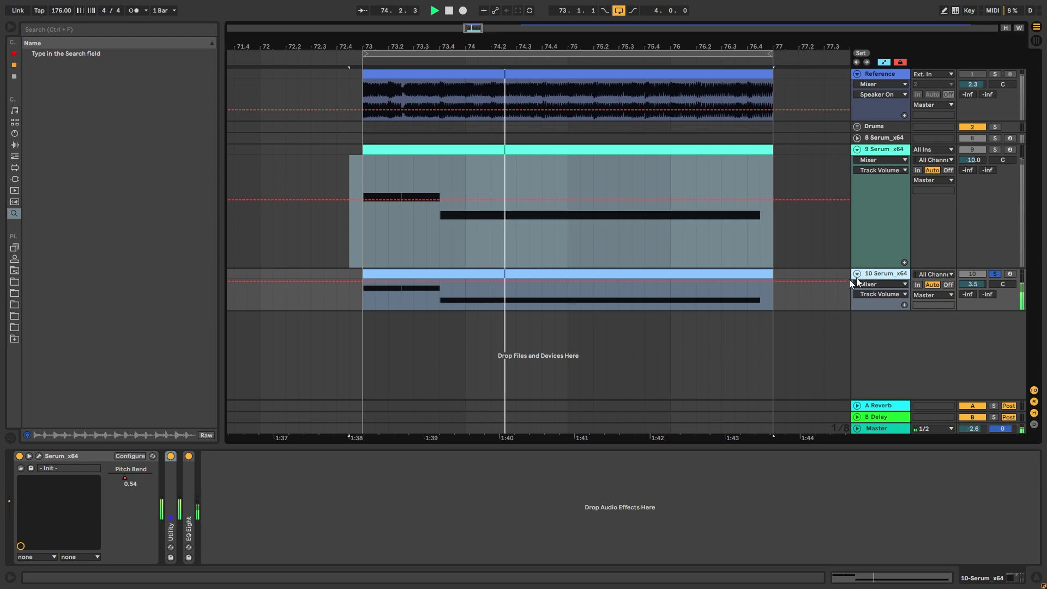
pyautogui.click(49, 476)
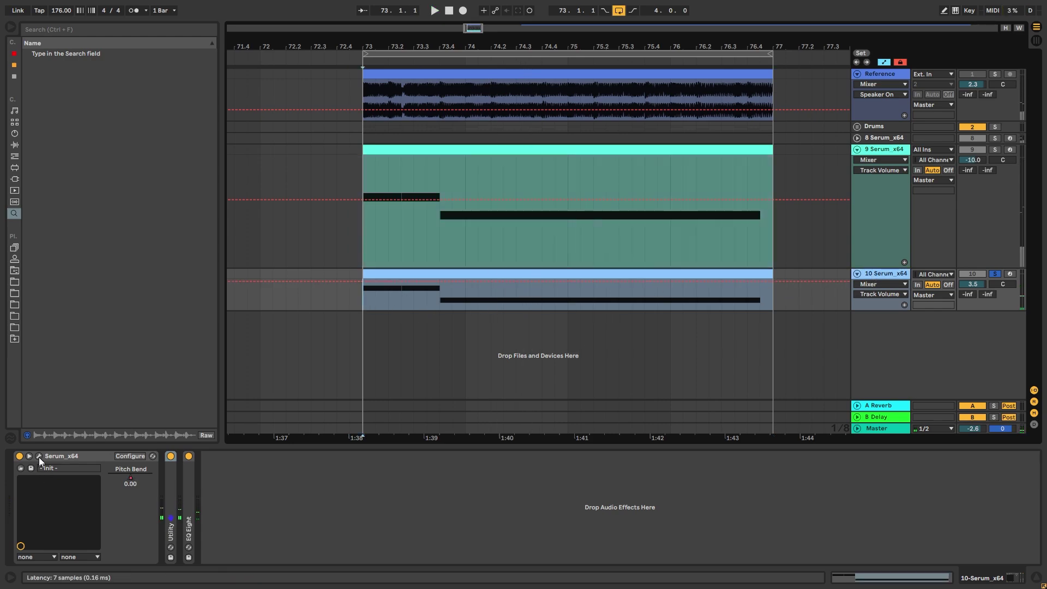
pyautogui.click(39, 456)
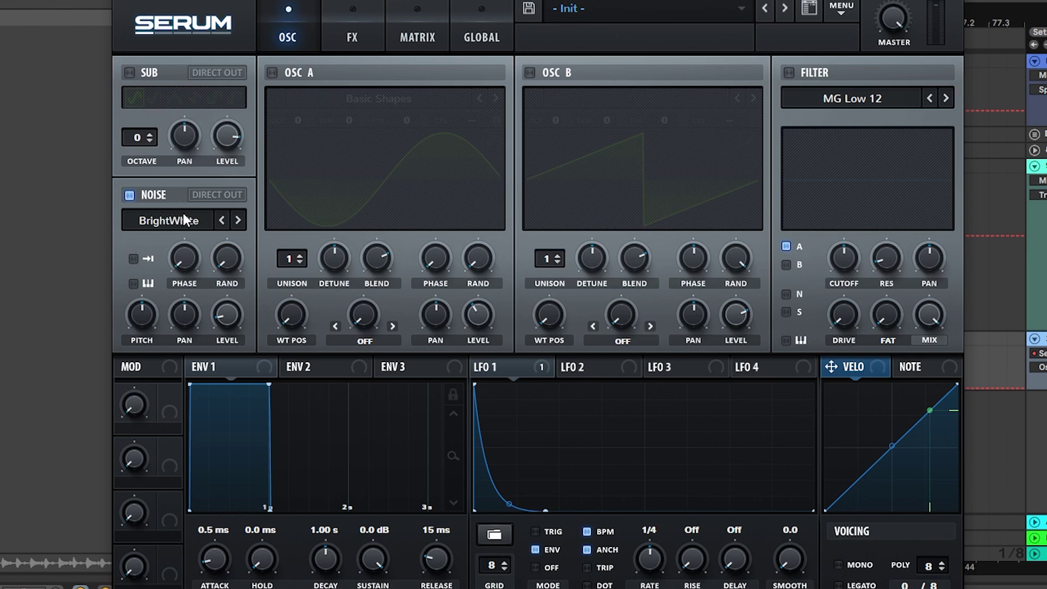
# Switch on OSC A, raise the Tube distortion drive to 94%, and close Serum.
pyautogui.click(270, 75)
pyautogui.click(357, 39)
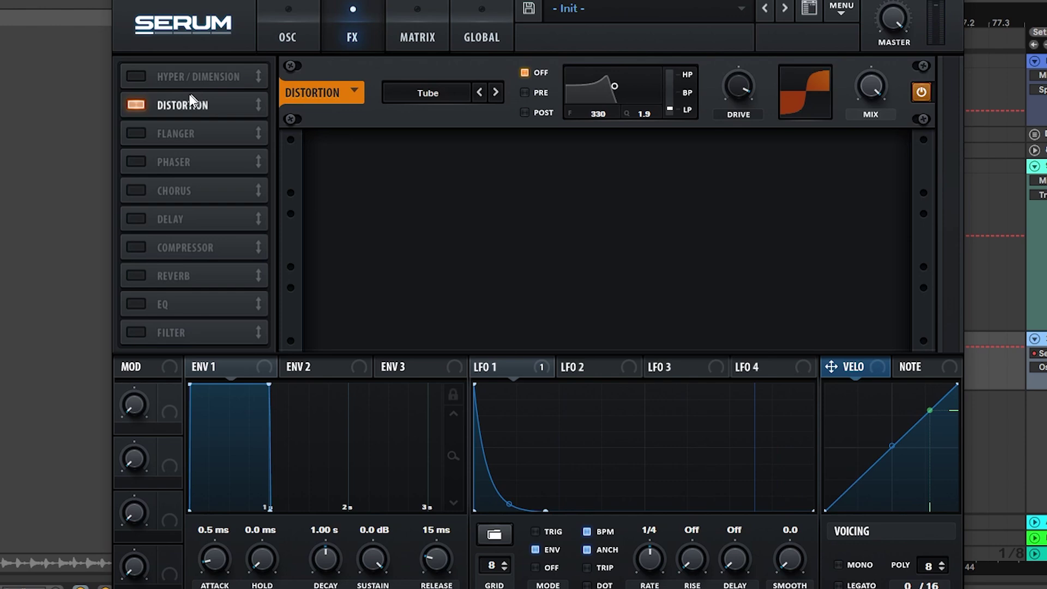
pyautogui.moveTo(738, 86); pyautogui.dragTo(689, 180)
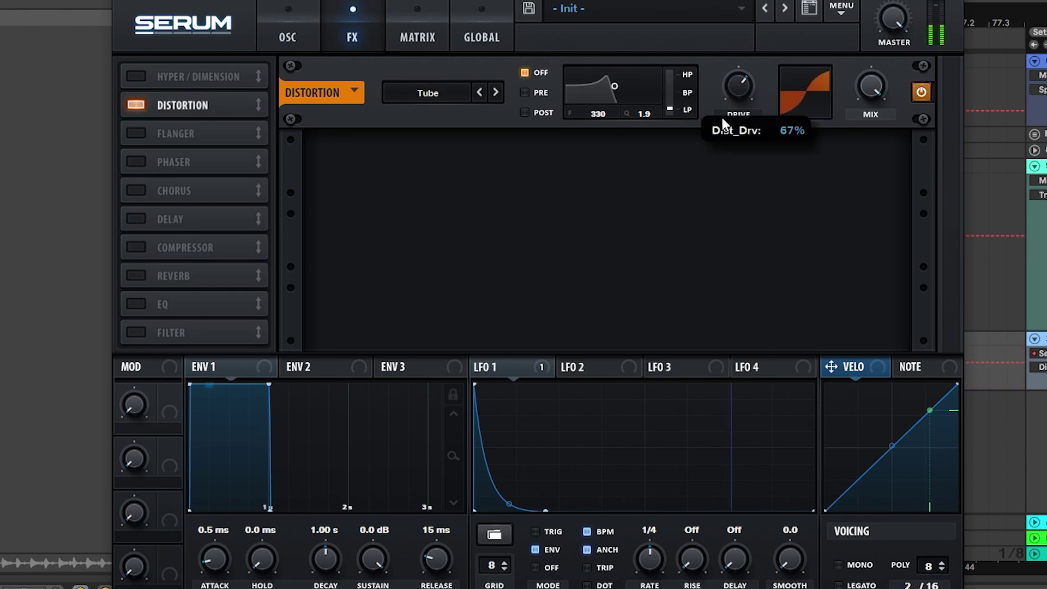
pyautogui.moveTo(741, 81); pyautogui.dragTo(738, 89)
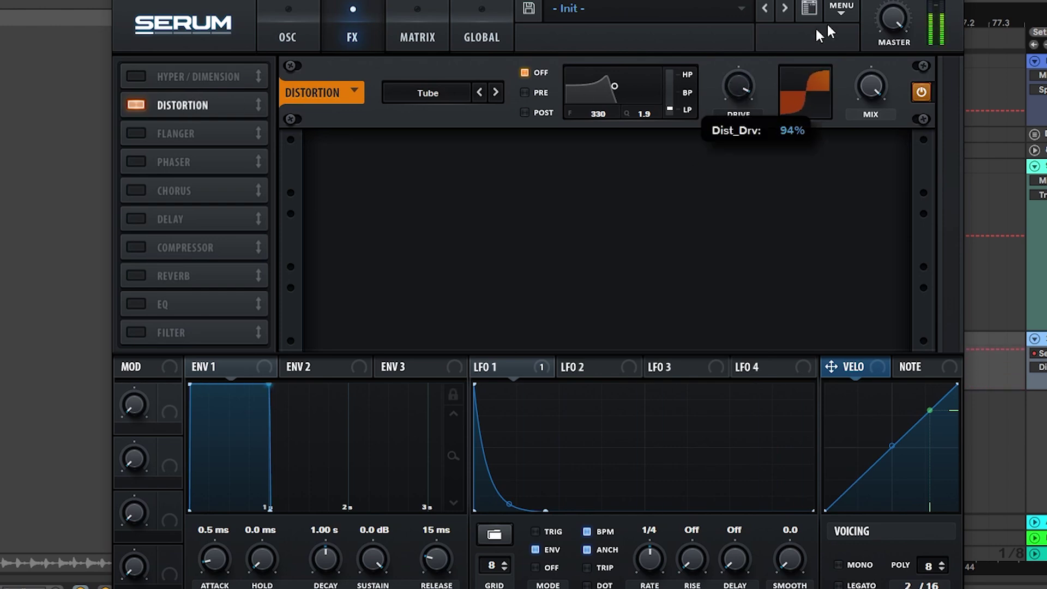
pyautogui.press('super+alt+p')
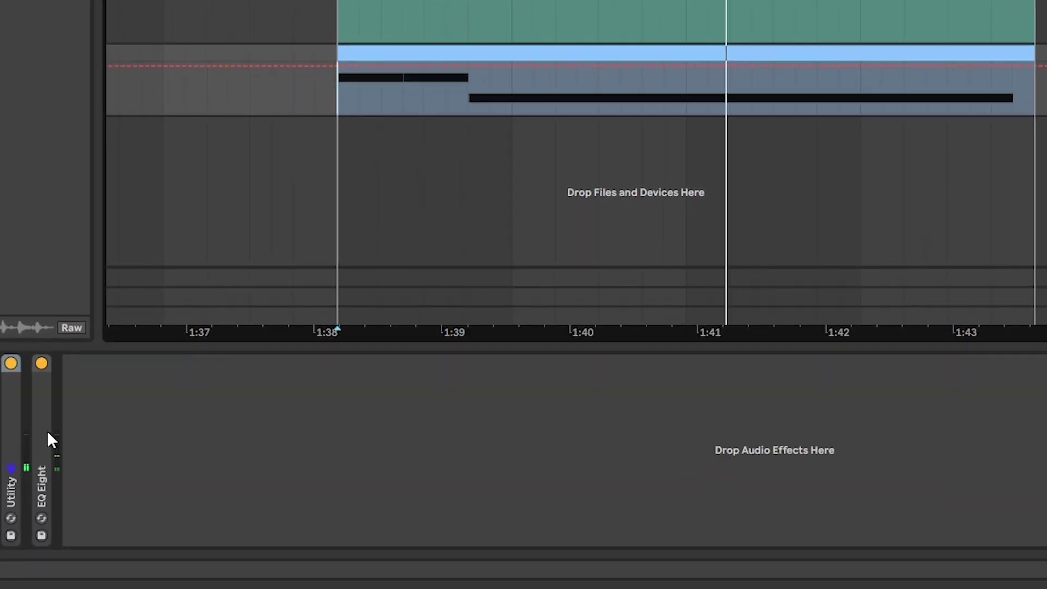
# Play the loop and A/B the second layer's EQ Eight by bypassing and re-enabling it.
pyautogui.doubleClick(47, 433)
pyautogui.press('space')
pyautogui.click(42, 359)
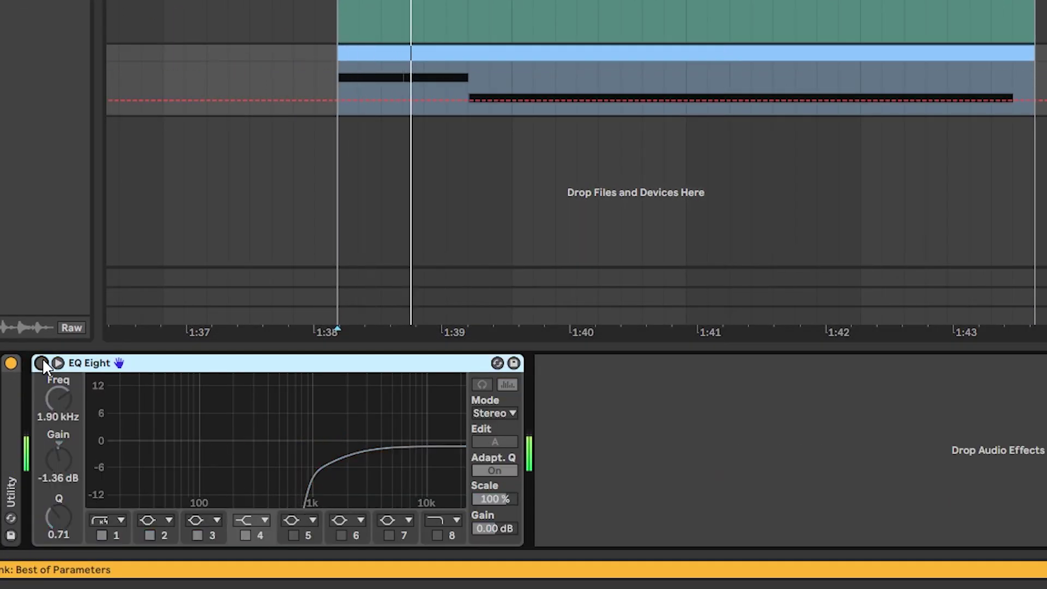
pyautogui.click(41, 359)
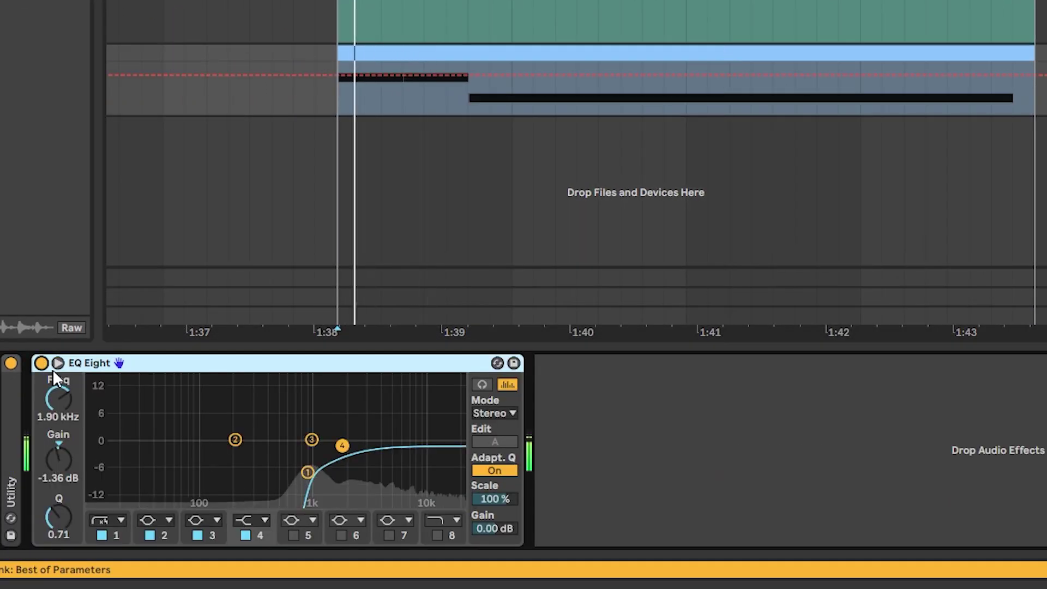
# A/B the Utility effect, clear all solos, and show track 9 Serum_x64's effect chain.
pyautogui.doubleClick(15, 405)
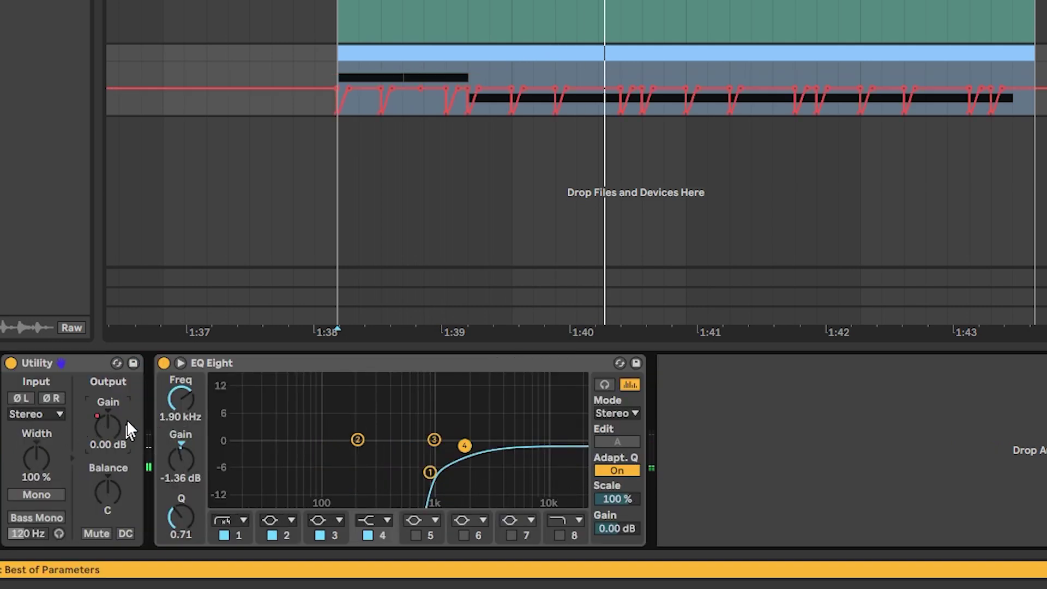
pyautogui.click(10, 363)
pyautogui.click(10, 363)
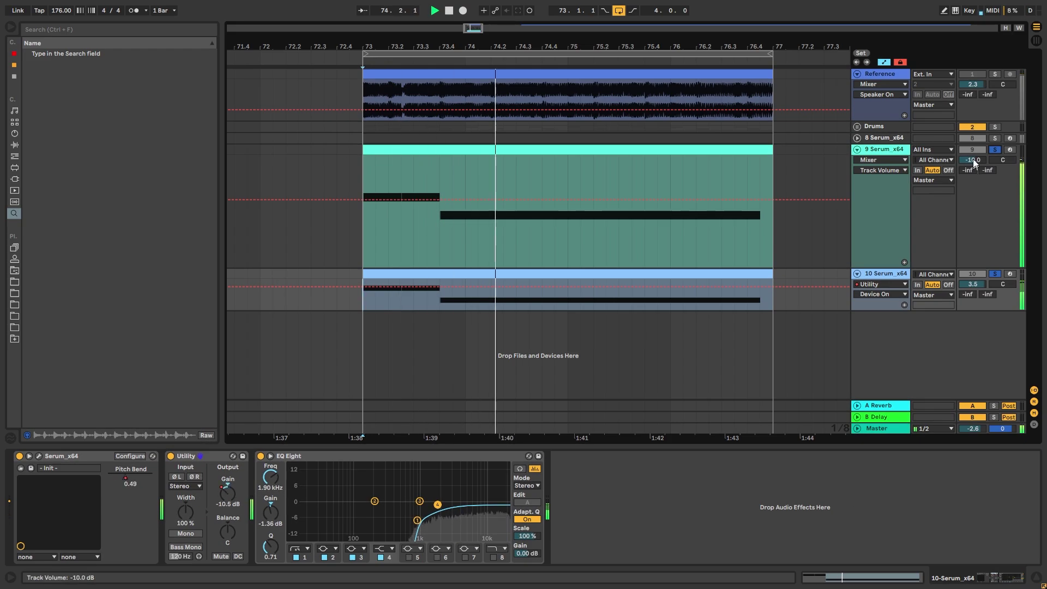
pyautogui.click(994, 150)
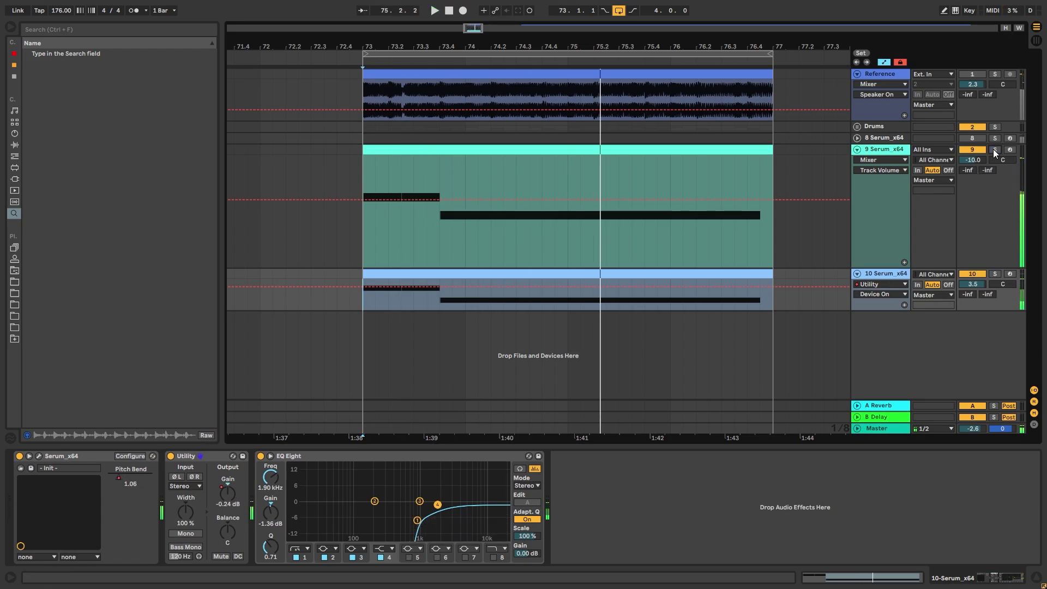
pyautogui.click(361, 169)
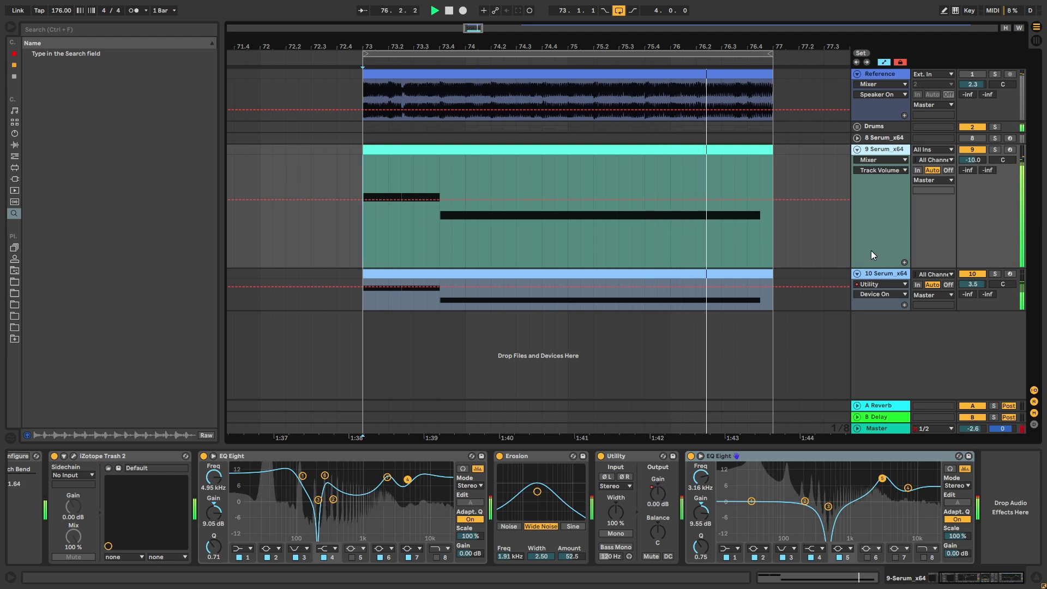
pyautogui.press('space')
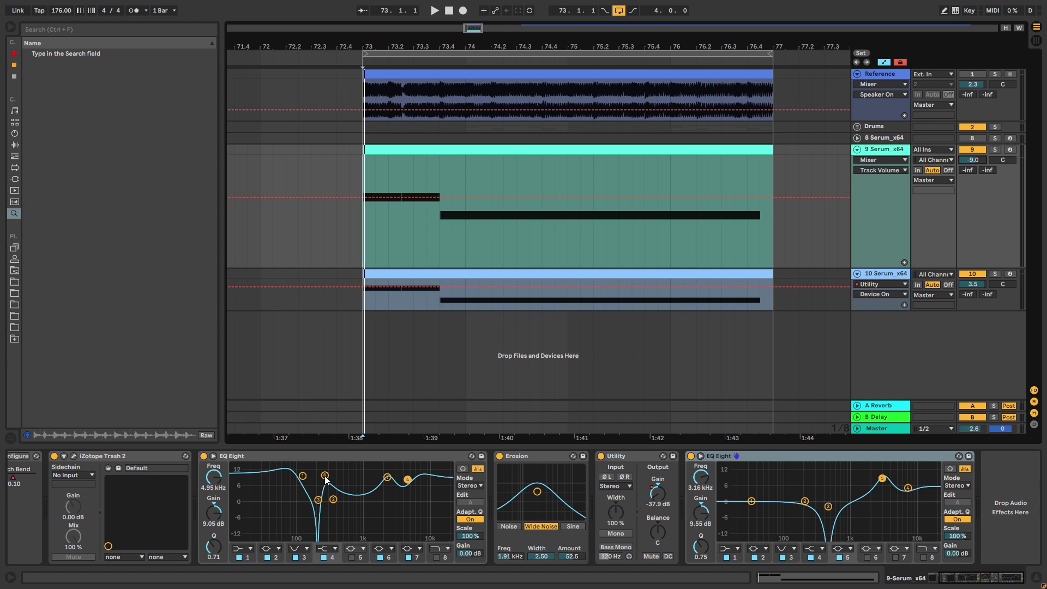
pyautogui.press('space')
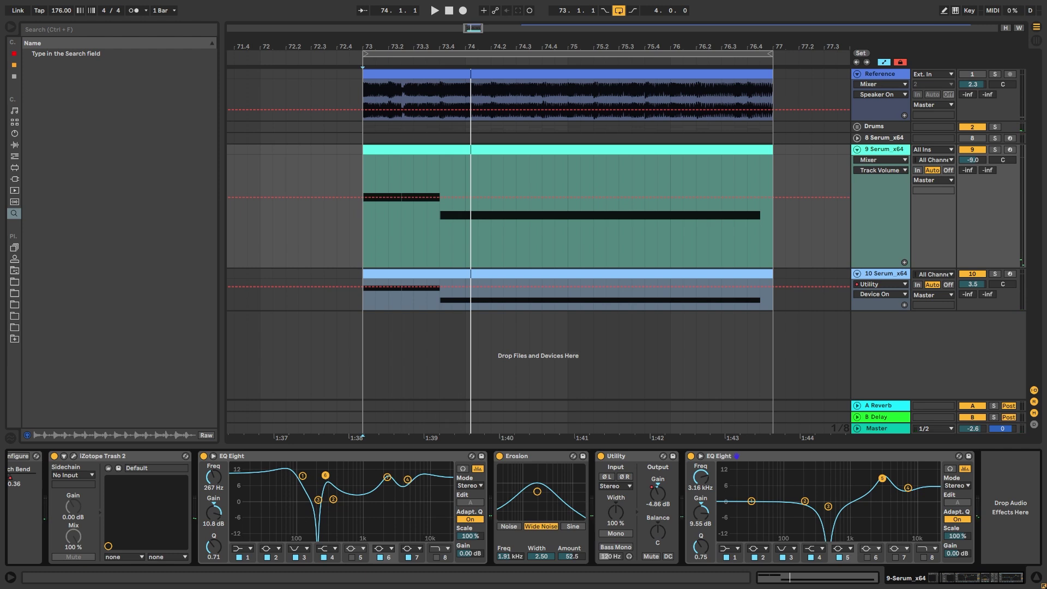
pyautogui.press('space')
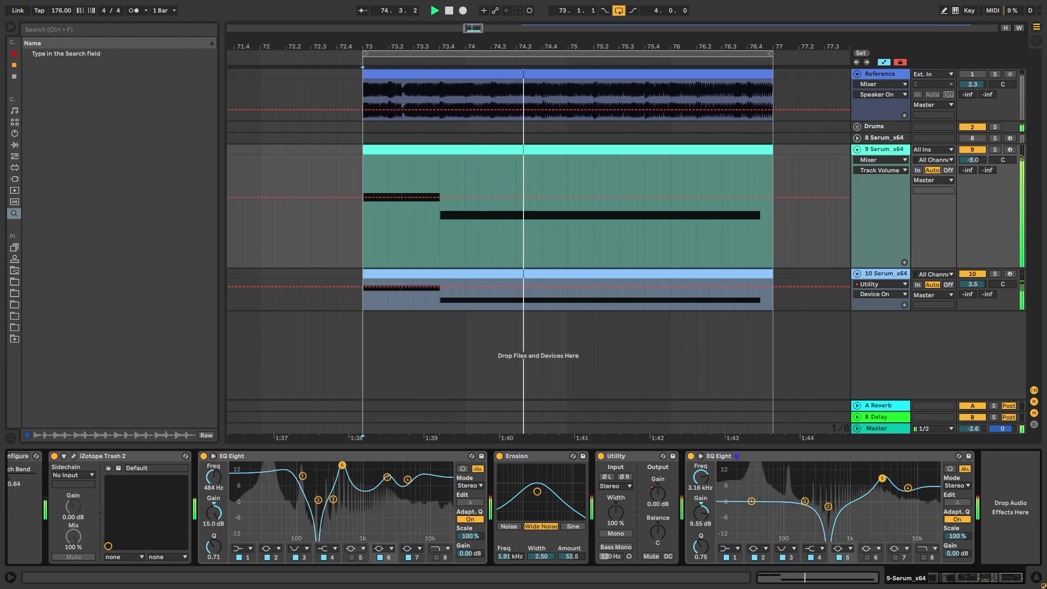
pyautogui.press('space')
pyautogui.press('space')
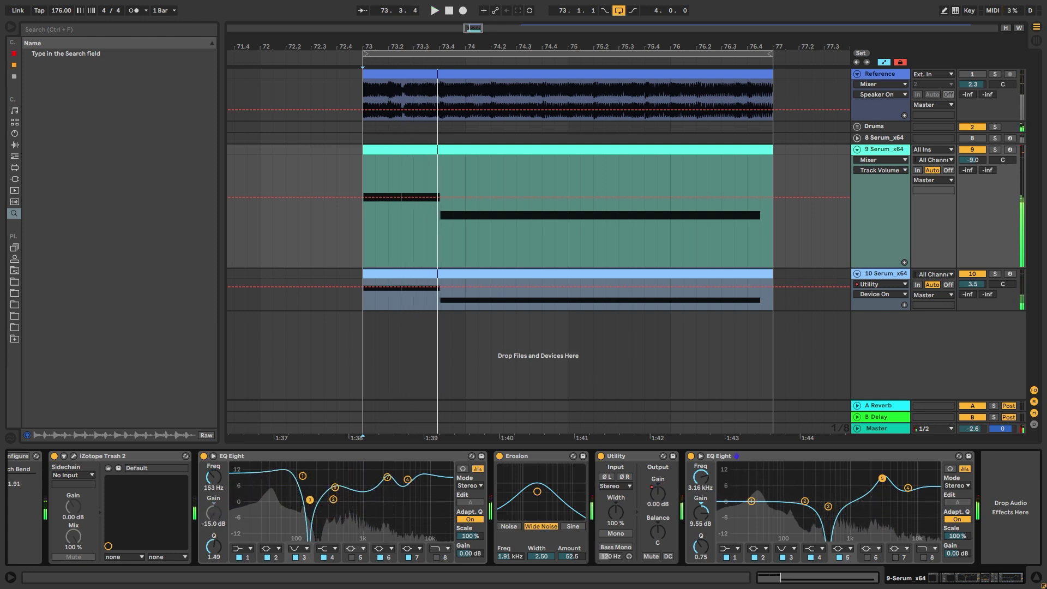
pyautogui.press('space')
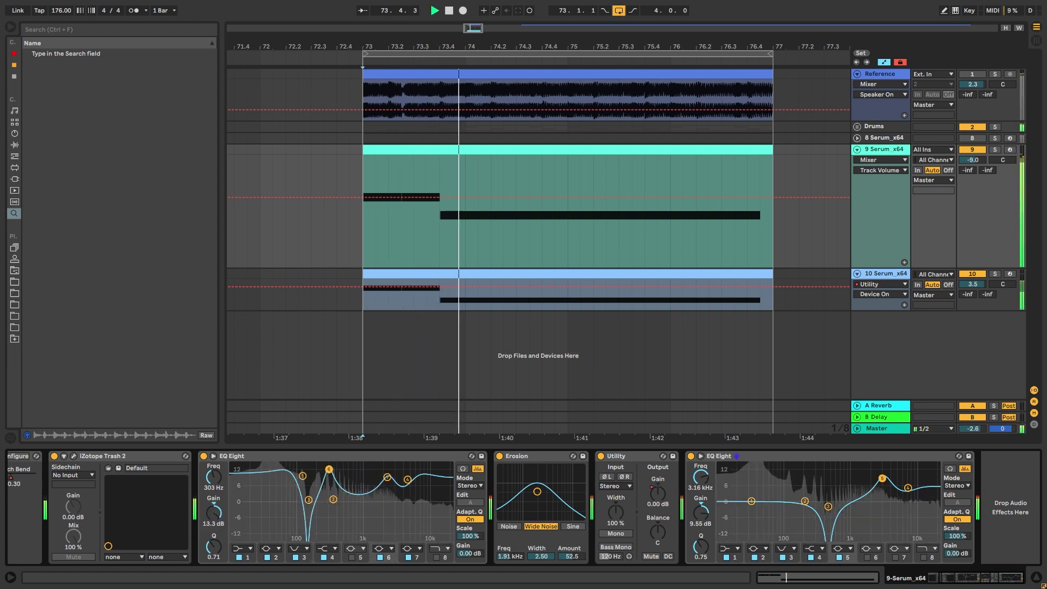